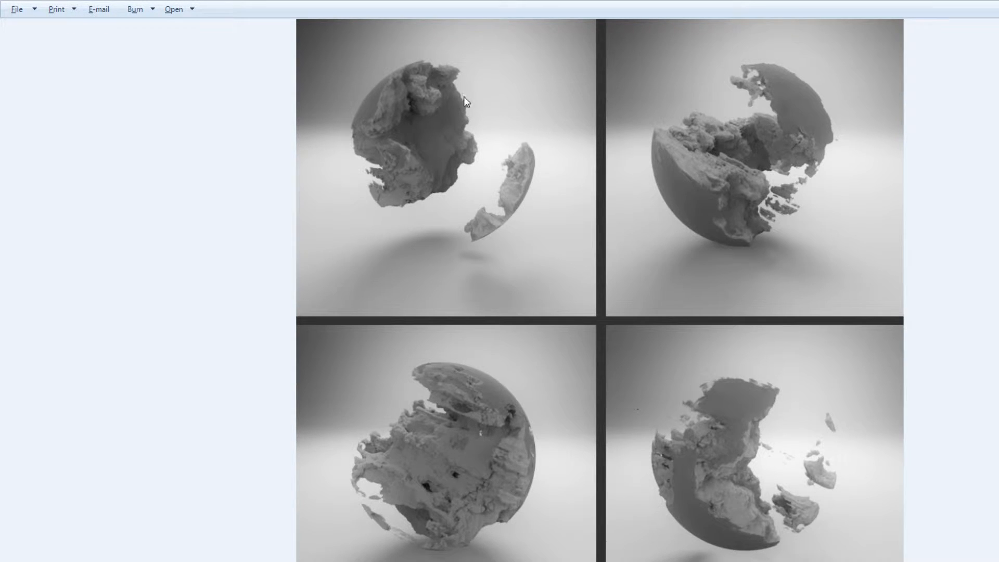
pyautogui.press('Right')
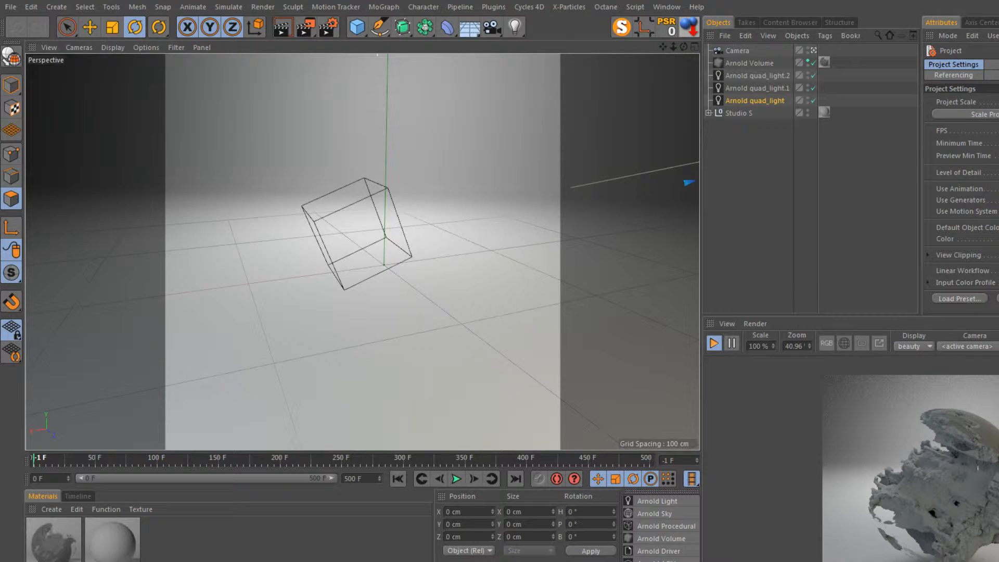
# Remove the texture tag from the Arnold Volume object, select that object and stop the interactive render.
pyautogui.click(826, 61)
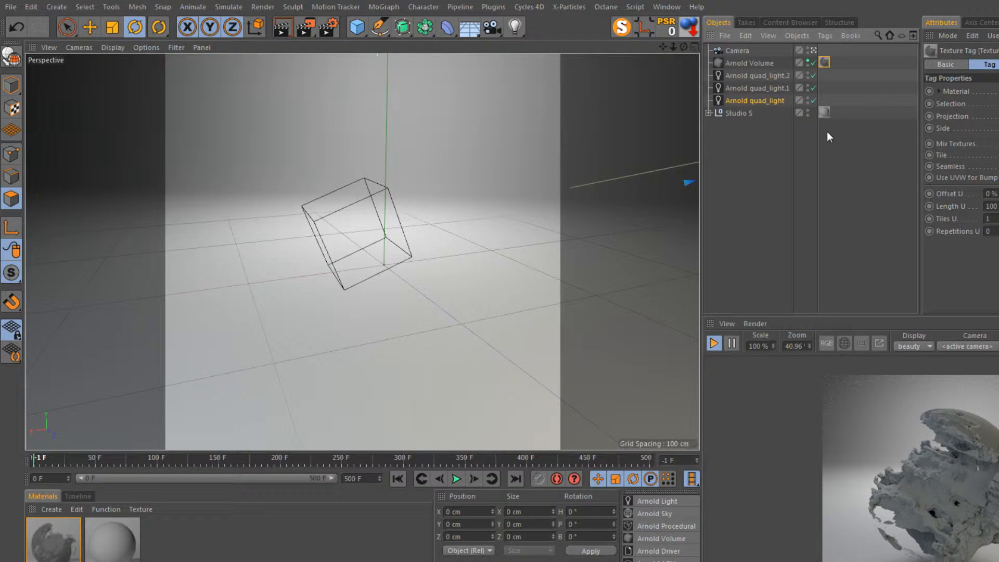
pyautogui.press('Delete')
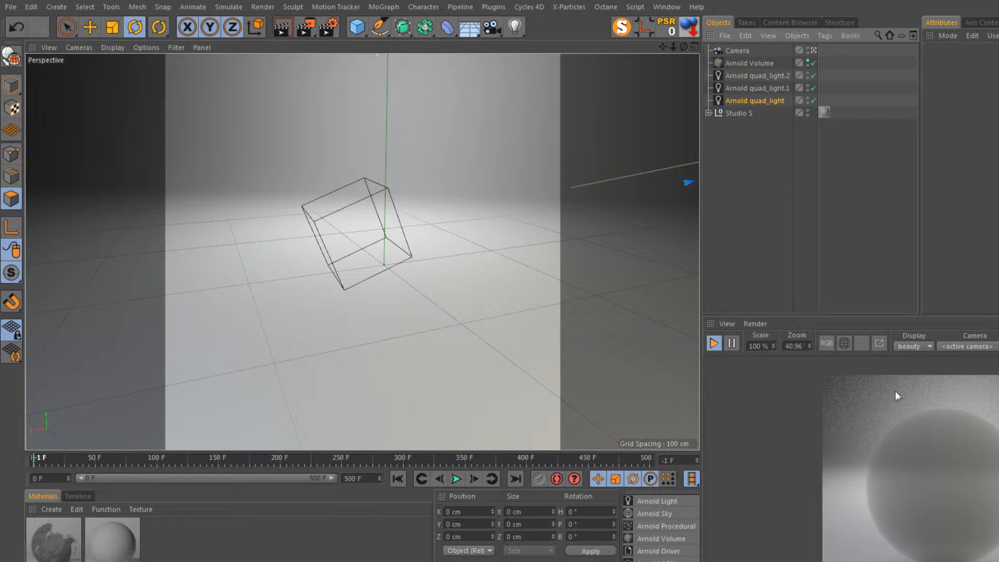
pyautogui.click(742, 64)
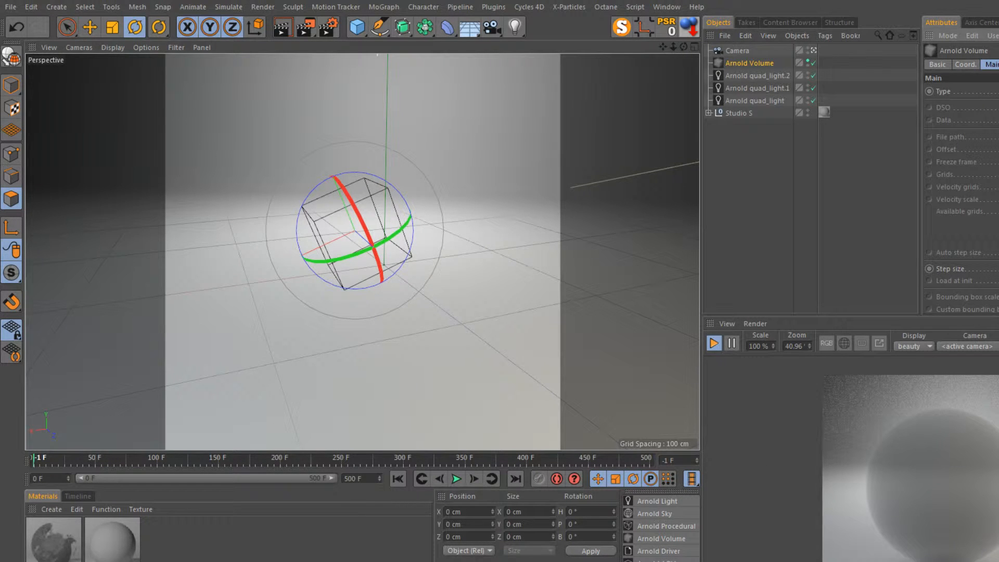
pyautogui.click(714, 343)
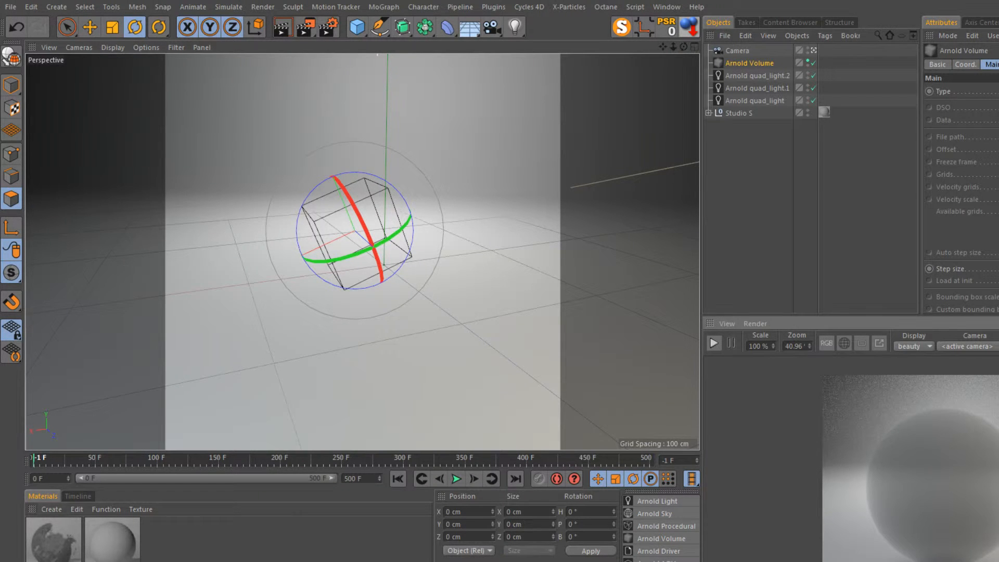
# Open the new blank material in the shader network editor and assign it to the Arnold Volume object.
pyautogui.click(54, 541)
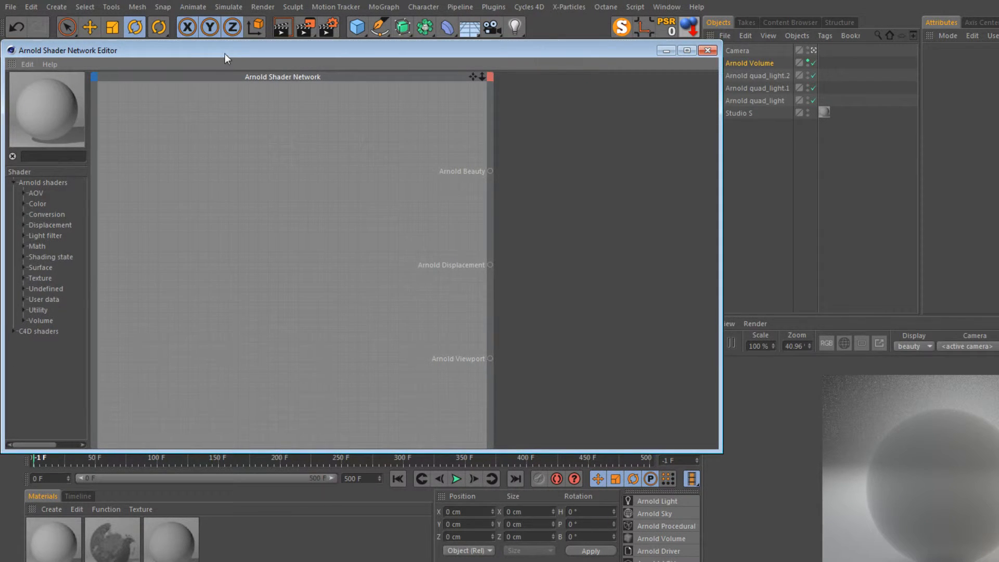
pyautogui.moveTo(225, 58); pyautogui.dragTo(261, 57)
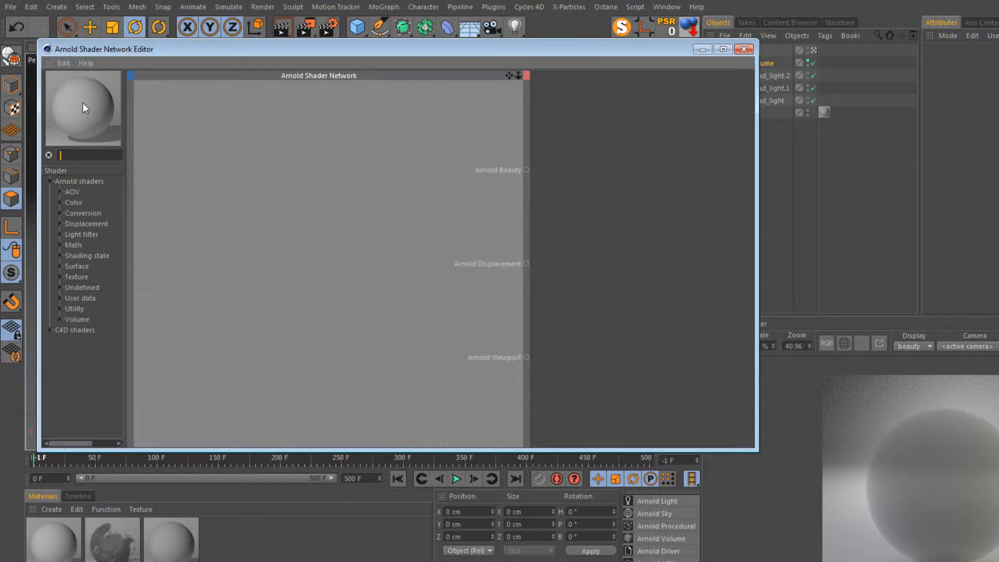
pyautogui.moveTo(83, 103); pyautogui.dragTo(768, 66)
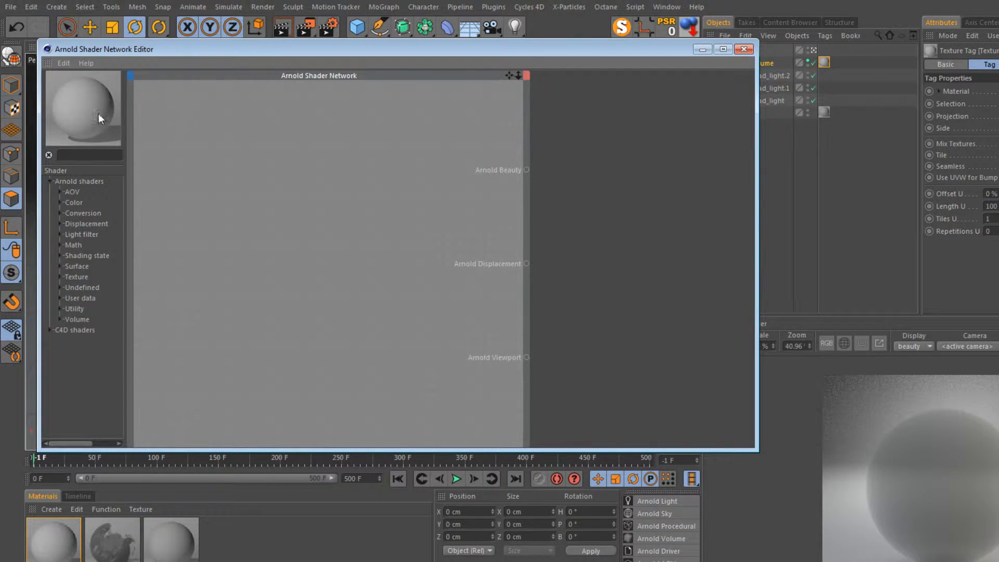
# Add a volume_collector shader to the network and connect its output to Arnold Beauty.
pyautogui.click(60, 319)
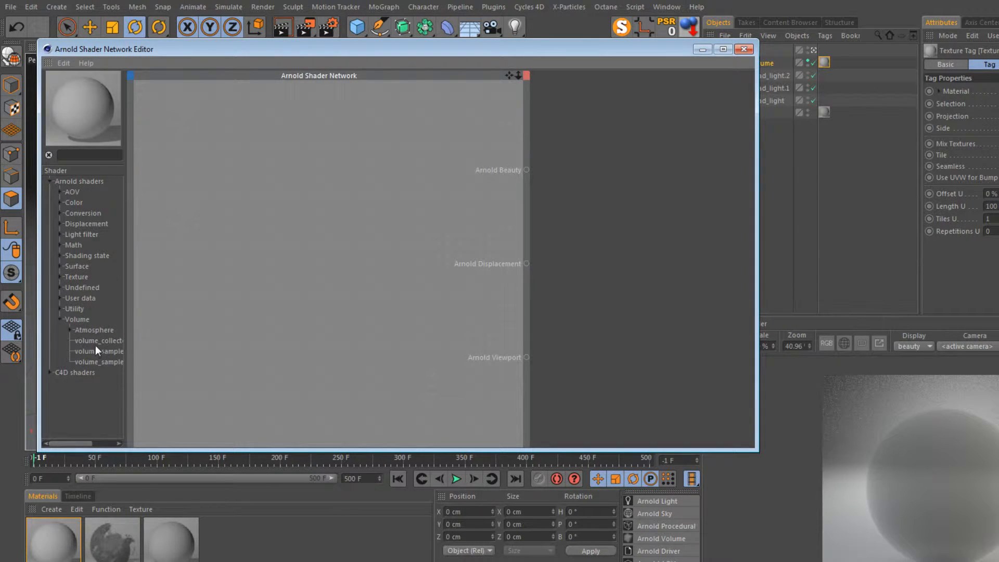
pyautogui.moveTo(95, 341); pyautogui.dragTo(358, 244)
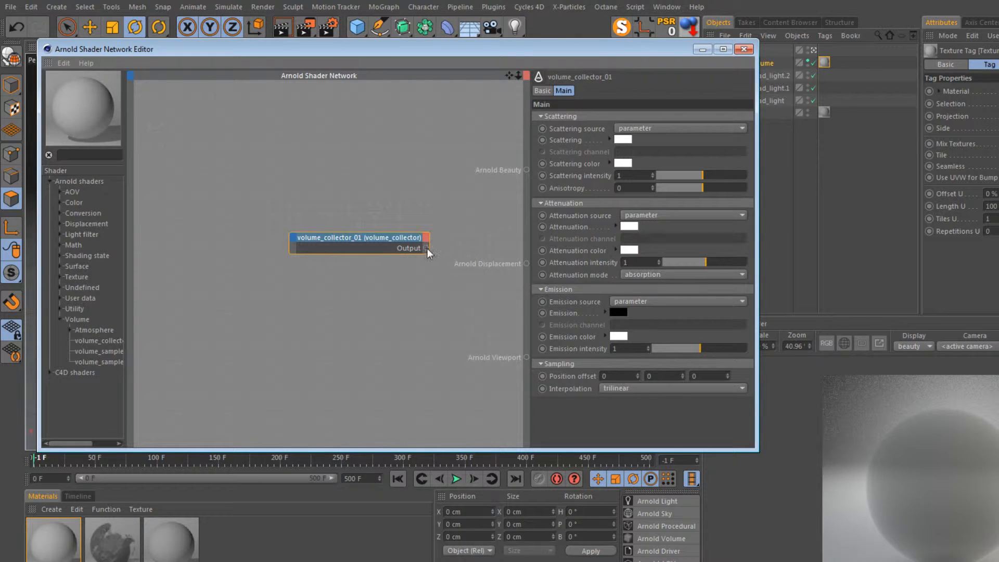
pyautogui.moveTo(514, 178); pyautogui.dragTo(527, 167)
pyautogui.moveTo(403, 237); pyautogui.dragTo(375, 188)
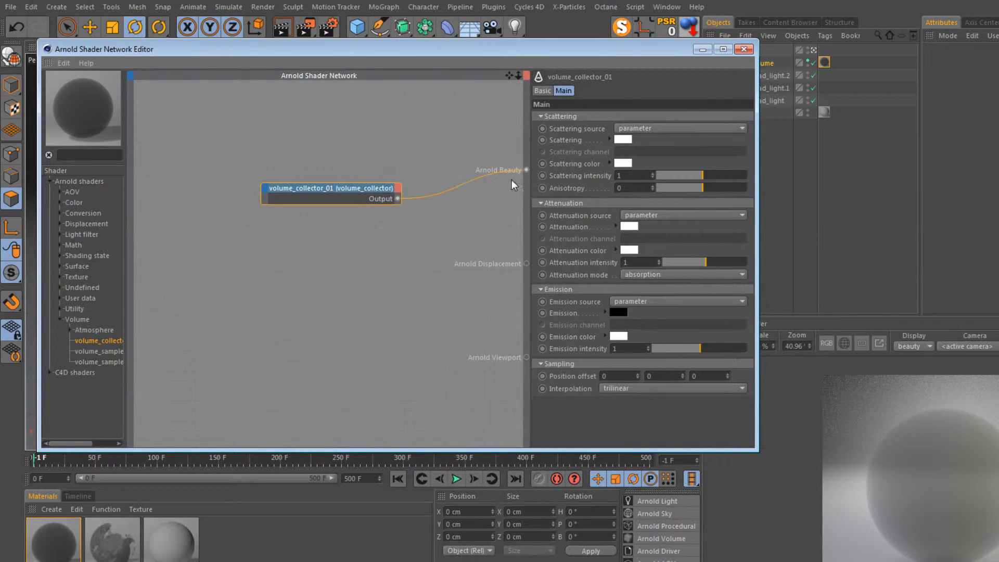
# Set the volume collector's scattering intensity to 700000, its attenuation source to scattering and its attenuation intensity to 700000.
pyautogui.click(631, 175)
pyautogui.write('700000')
pyautogui.press('Return')
pyautogui.click(645, 214)
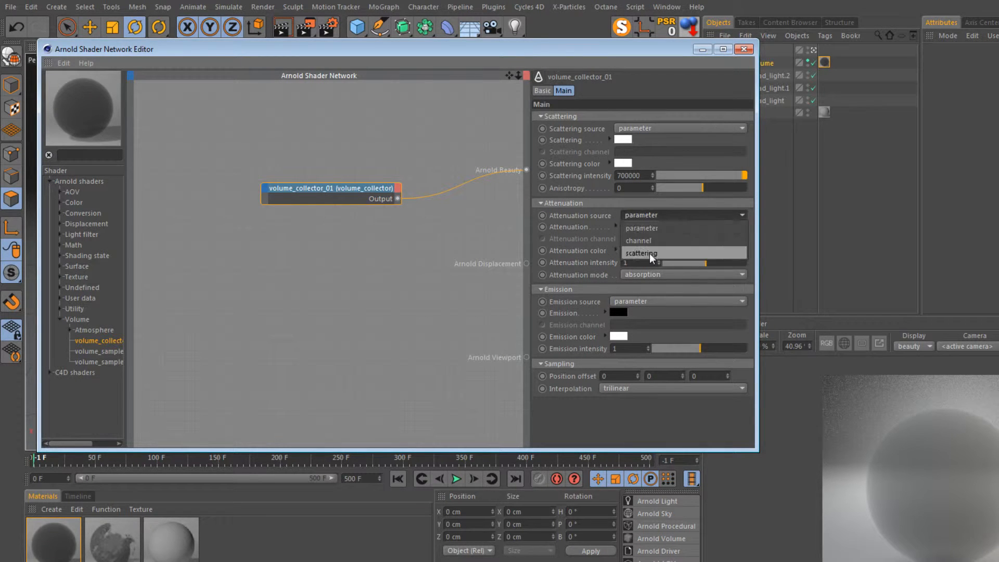
pyautogui.click(649, 253)
pyautogui.click(638, 262)
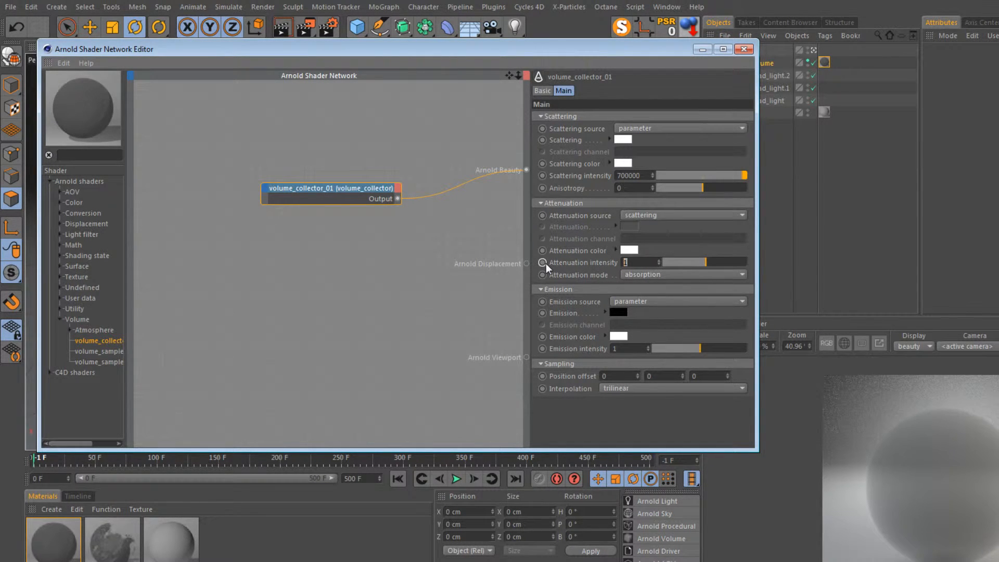
pyautogui.write('700000')
pyautogui.press('Return')
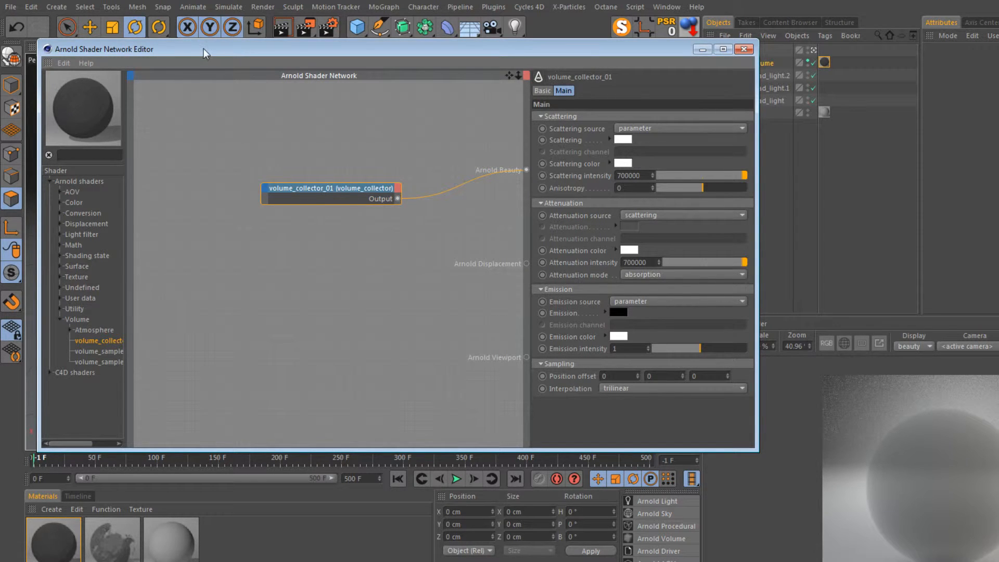
# Start the interactive render to check the volume with its new material.
pyautogui.moveTo(204, 49); pyautogui.dragTo(158, 21)
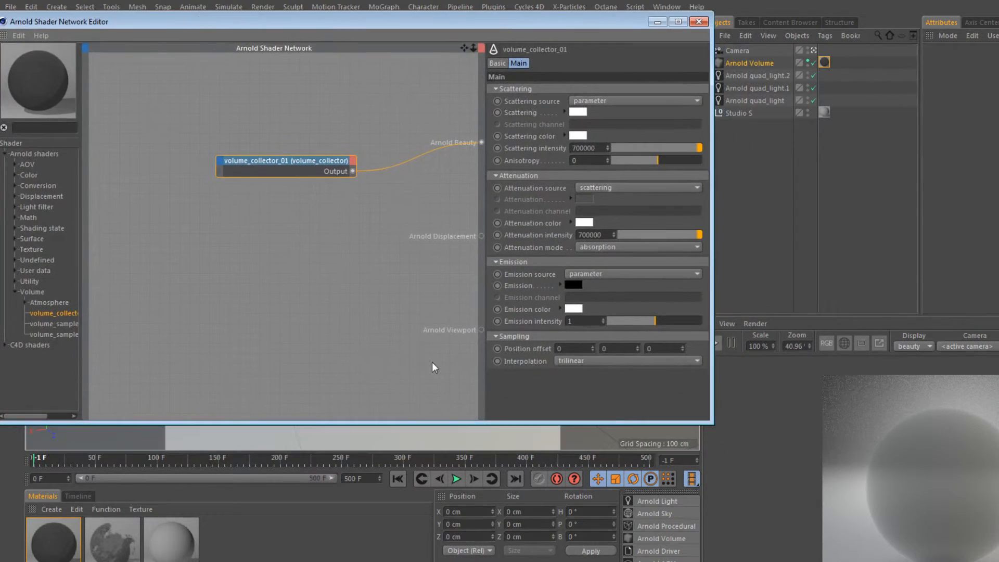
pyautogui.click(717, 343)
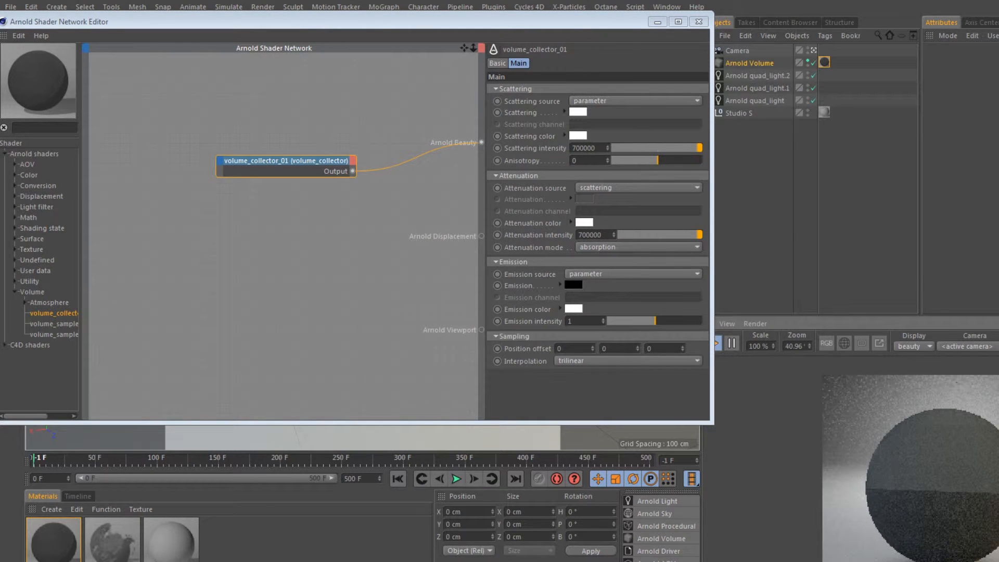
pyautogui.moveTo(224, 20); pyautogui.dragTo(253, 23)
# Add an Arnold noise shader to the network and connect its output to Arnold Beauty in place of the volume collector.
pyautogui.moveTo(298, 165); pyautogui.dragTo(319, 203)
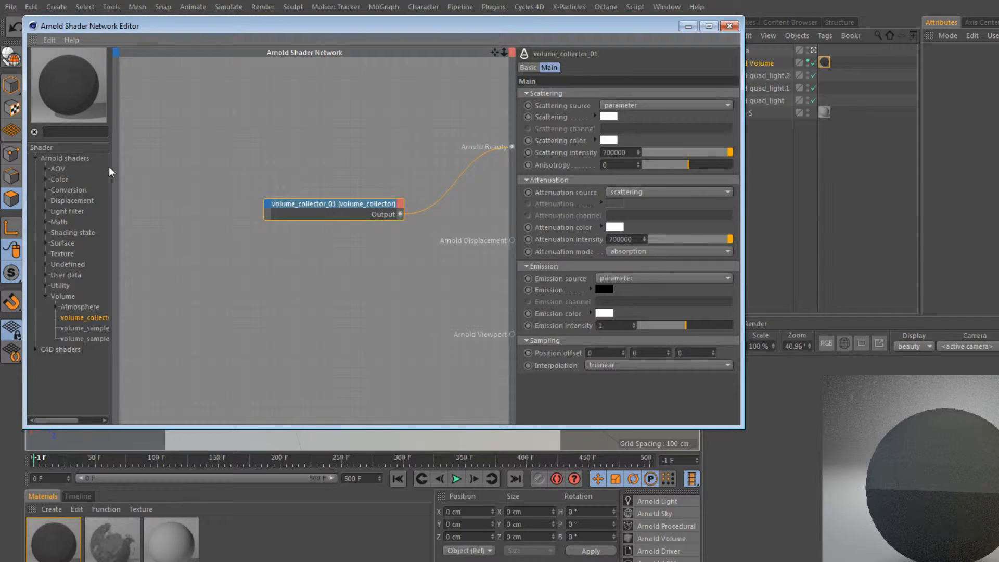
pyautogui.write('noise')
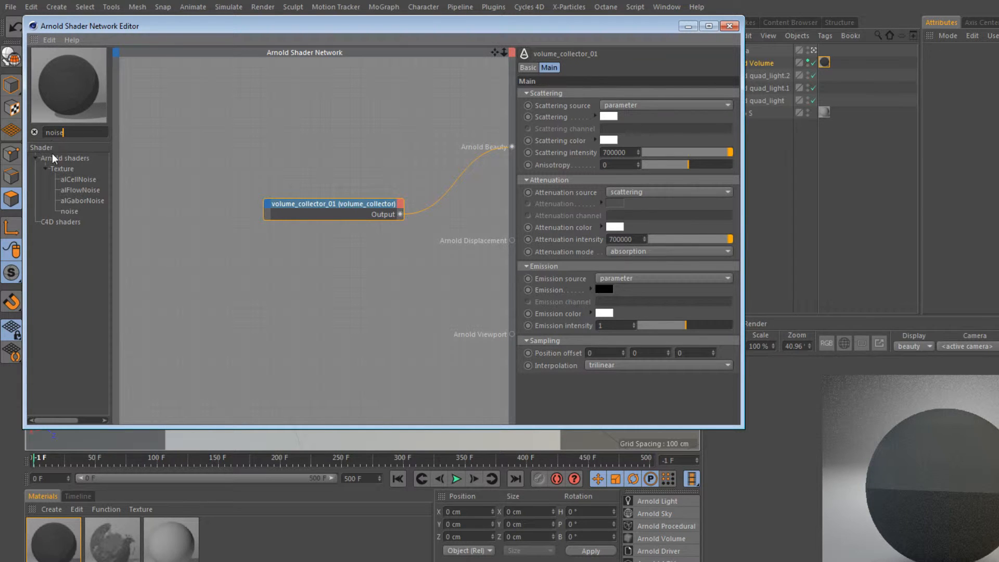
pyautogui.moveTo(74, 211); pyautogui.dragTo(196, 154)
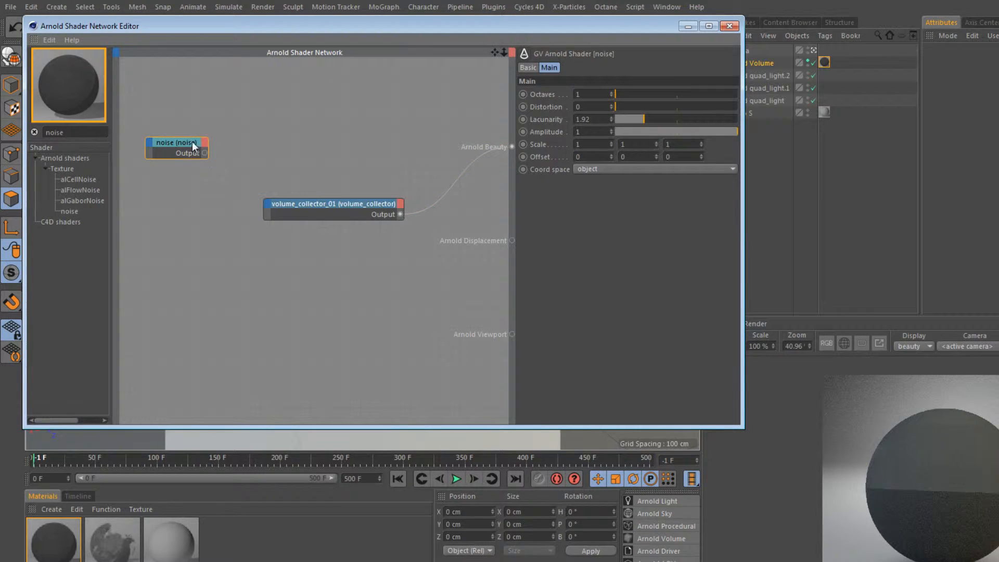
pyautogui.moveTo(211, 115); pyautogui.dragTo(147, 173)
pyautogui.moveTo(205, 153); pyautogui.dragTo(511, 147)
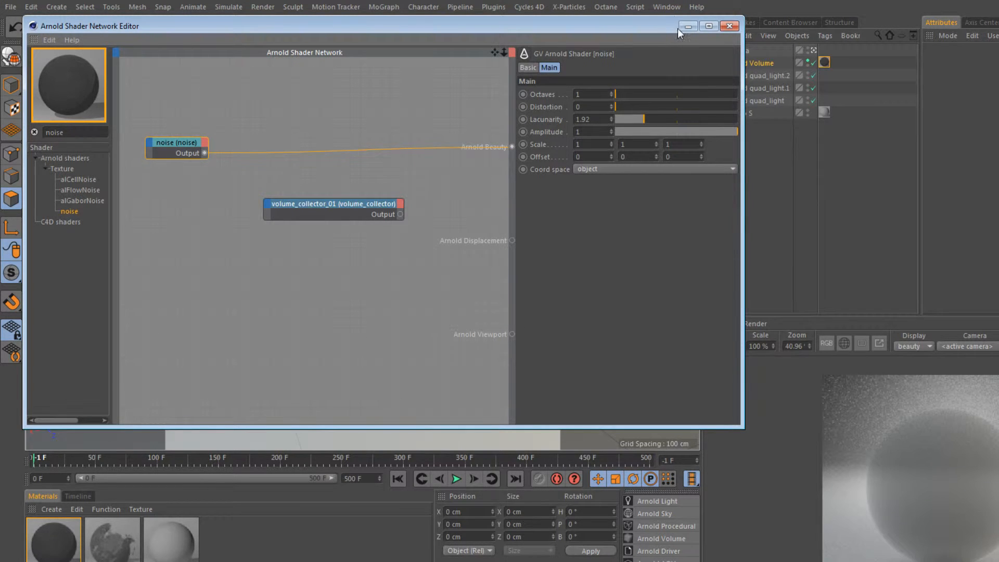
# Open the material preview in its own window, enlarge it and place it beside the shader network editor.
pyautogui.moveTo(677, 28); pyautogui.dragTo(599, 62)
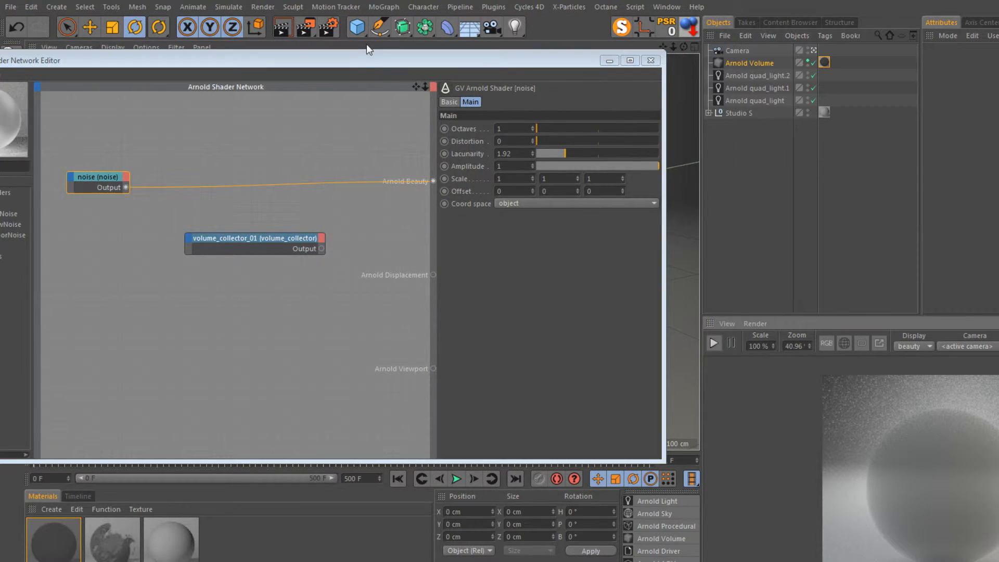
pyautogui.moveTo(371, 61); pyautogui.dragTo(465, 63)
pyautogui.rightClick(93, 132)
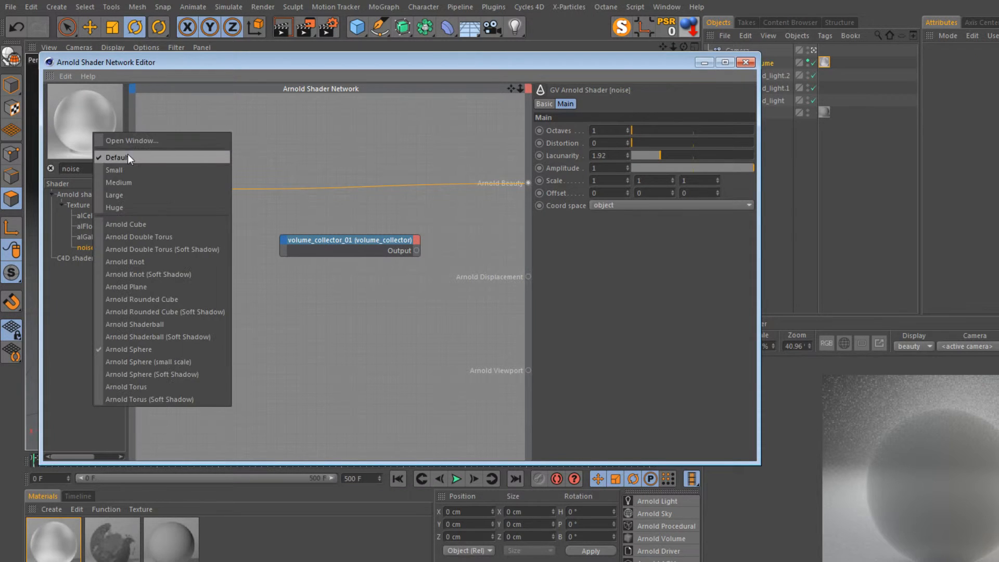
pyautogui.click(134, 139)
pyautogui.moveTo(130, 56); pyautogui.dragTo(582, 108)
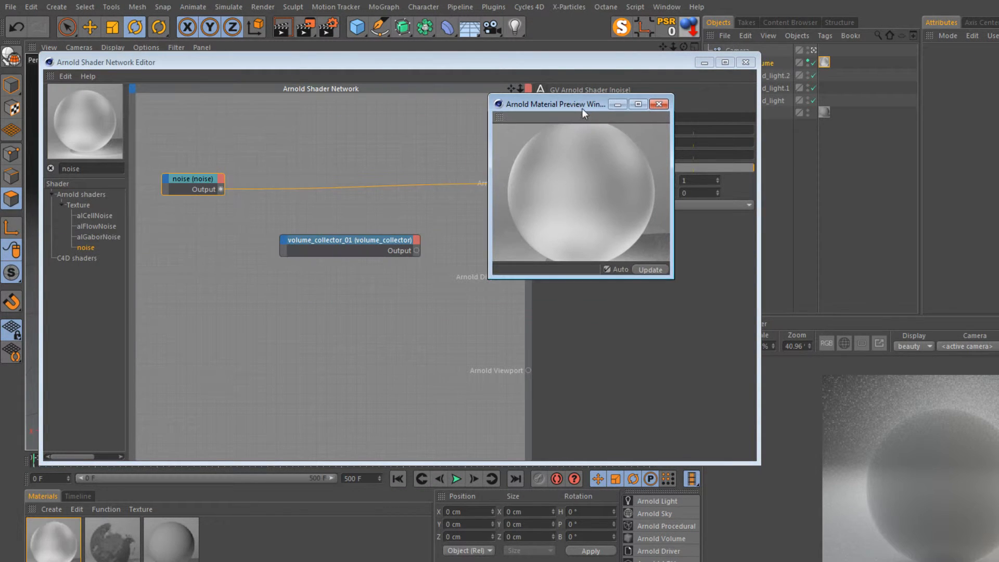
pyautogui.moveTo(669, 279); pyautogui.dragTo(861, 454)
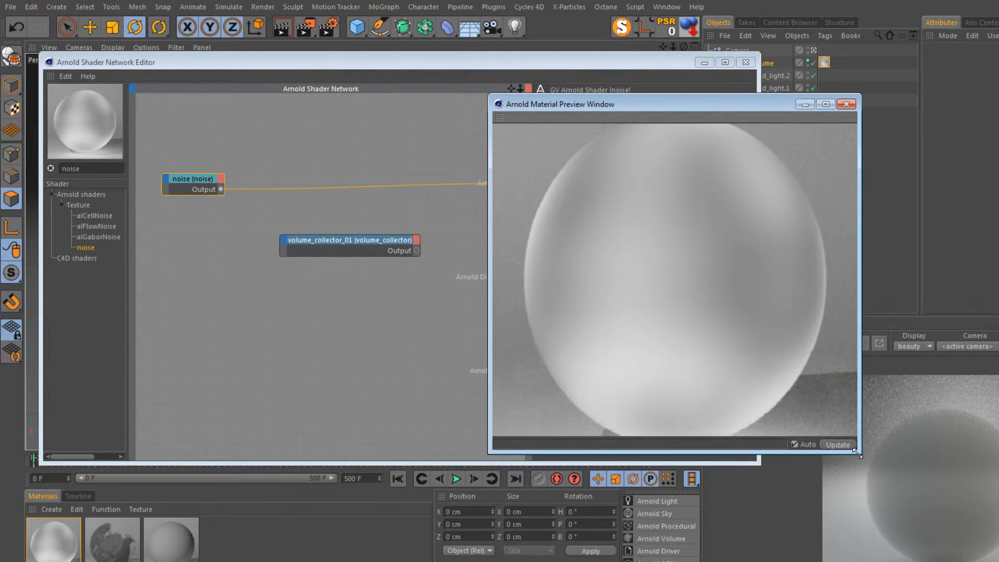
pyautogui.moveTo(600, 100)
pyautogui.mouseDown()
pyautogui.moveTo(746, 102)
pyautogui.moveTo(728, 95)
pyautogui.mouseUp()
# Set the noise shader's octaves to 8 and its lacunarity to 2.14.
pyautogui.moveTo(209, 145); pyautogui.dragTo(175, 218)
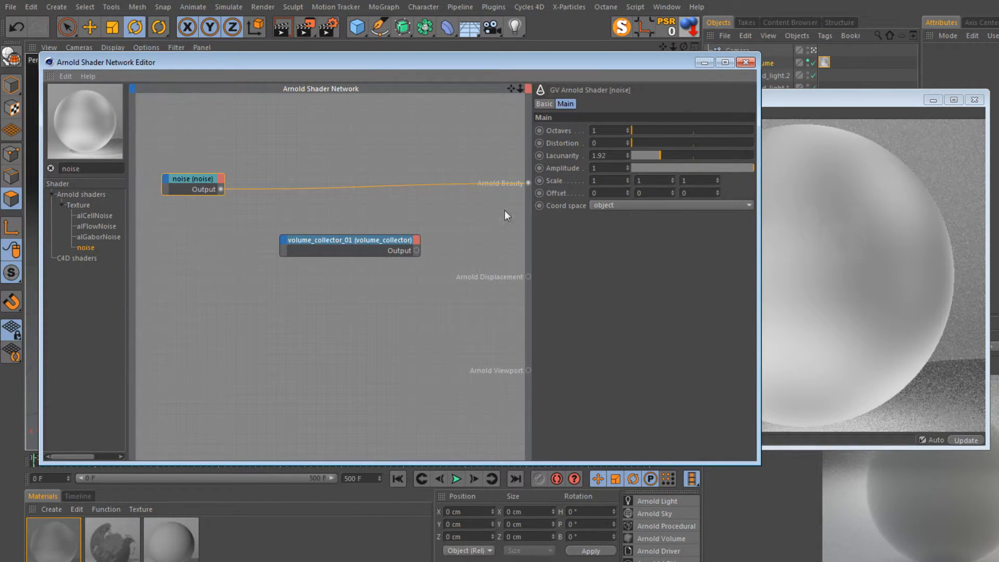
pyautogui.moveTo(669, 128); pyautogui.dragTo(760, 130)
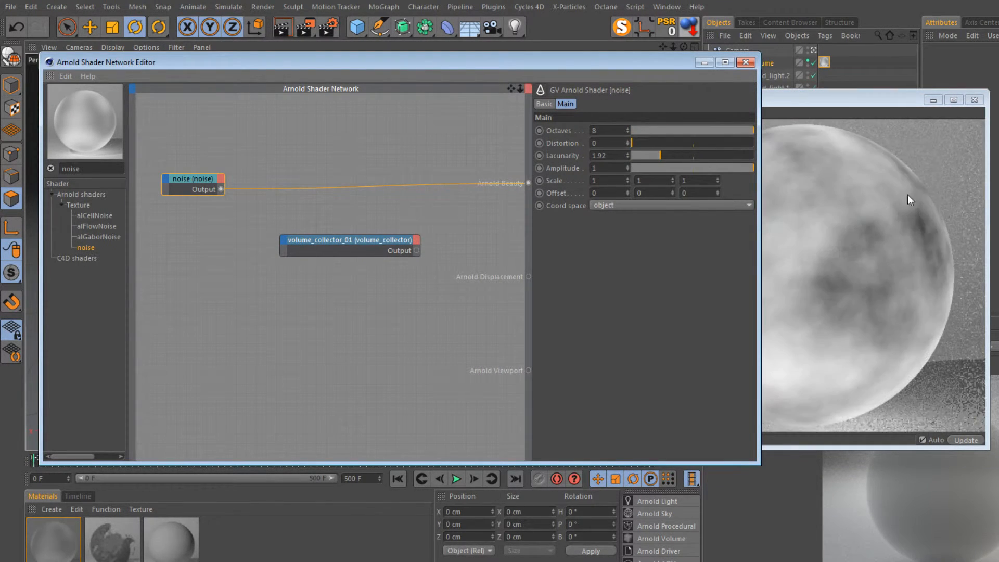
pyautogui.moveTo(652, 63); pyautogui.dragTo(568, 54)
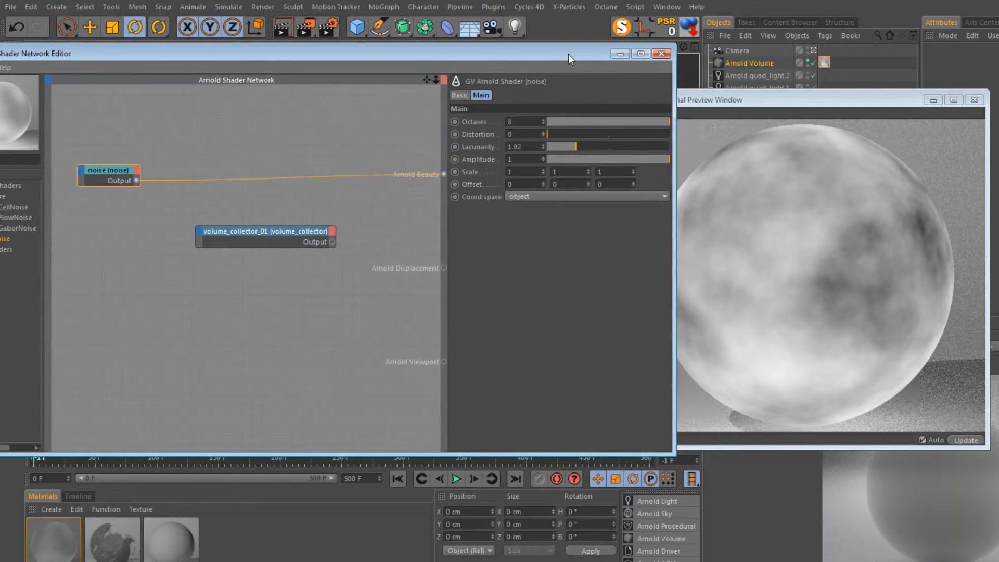
pyautogui.moveTo(578, 147); pyautogui.dragTo(583, 148)
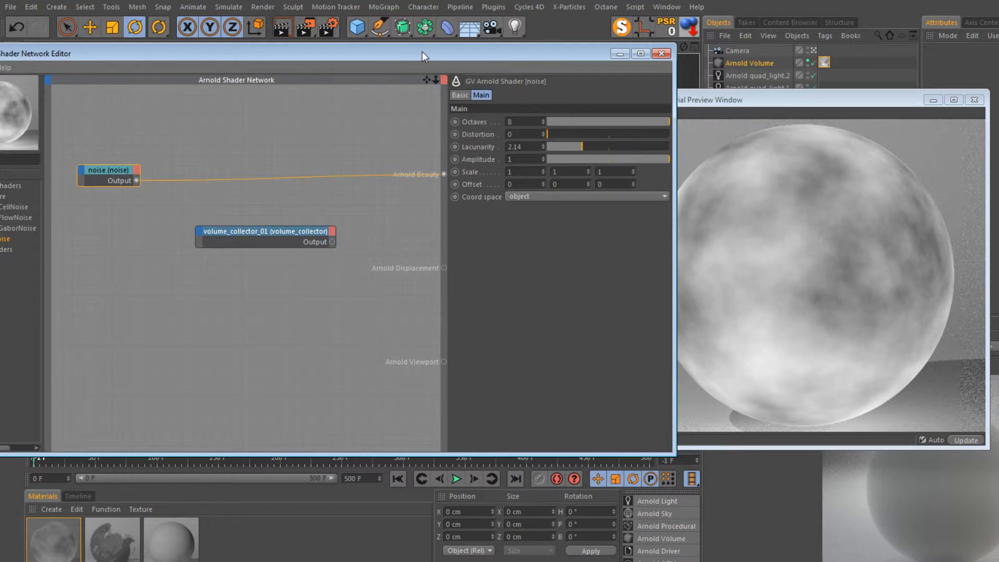
# Search the shader list for "correct" and insert a color_correct shader after the noise node.
pyautogui.moveTo(423, 51); pyautogui.dragTo(494, 49)
pyautogui.moveTo(191, 169); pyautogui.dragTo(214, 165)
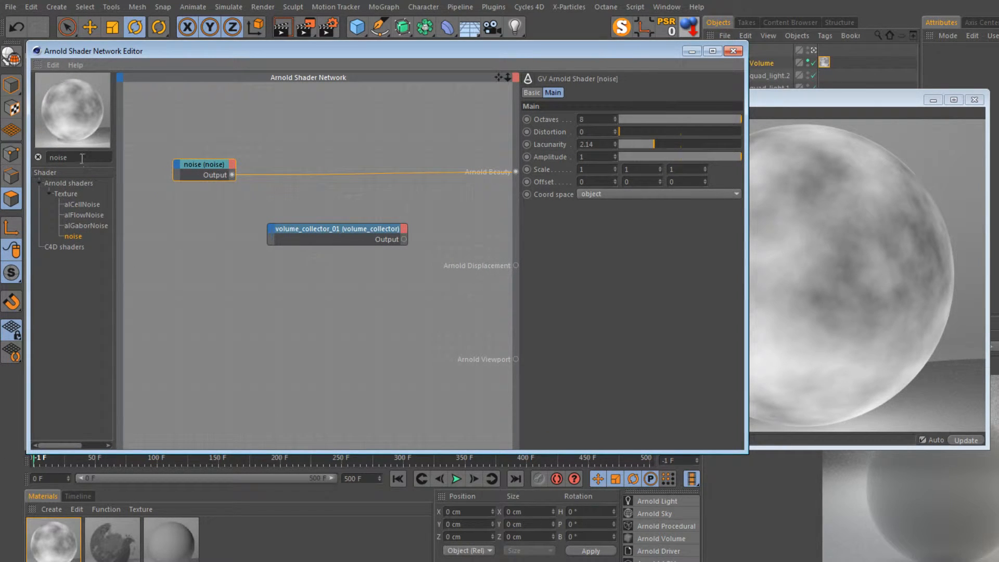
pyautogui.moveTo(82, 158); pyautogui.dragTo(7, 152)
pyautogui.write('cor')
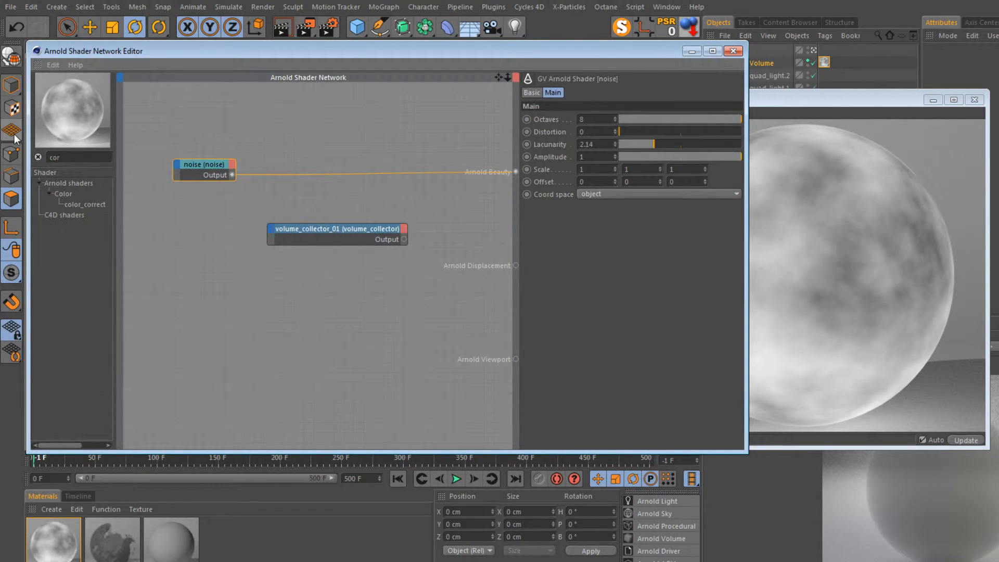
pyautogui.write('rect')
pyautogui.moveTo(74, 205); pyautogui.dragTo(213, 164)
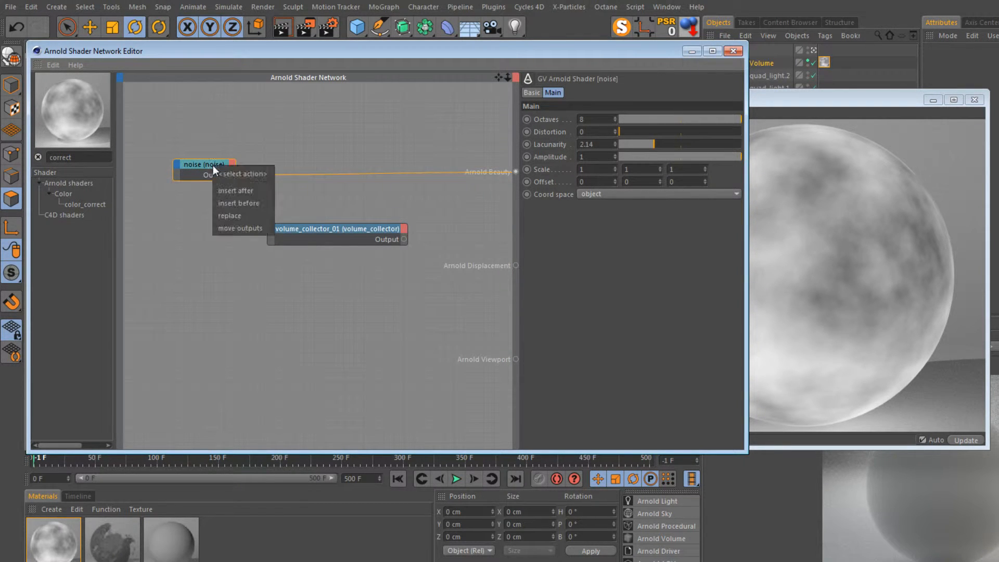
pyautogui.click(240, 192)
pyautogui.click(297, 211)
pyautogui.click(357, 214)
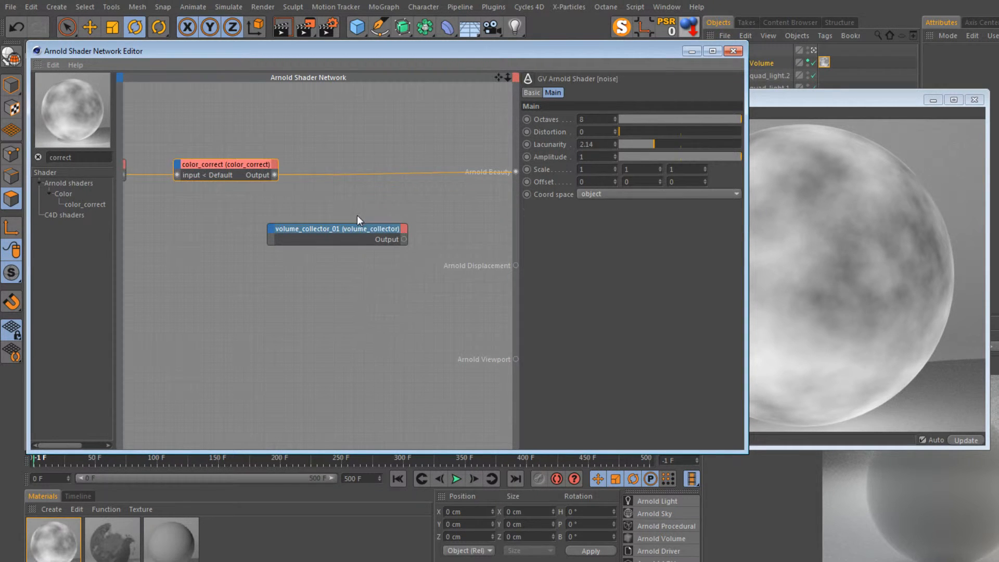
# Shift the noise and color_correct nodes together so both are fully visible, and show the color_correct node's settings.
pyautogui.moveTo(288, 138); pyautogui.dragTo(122, 199)
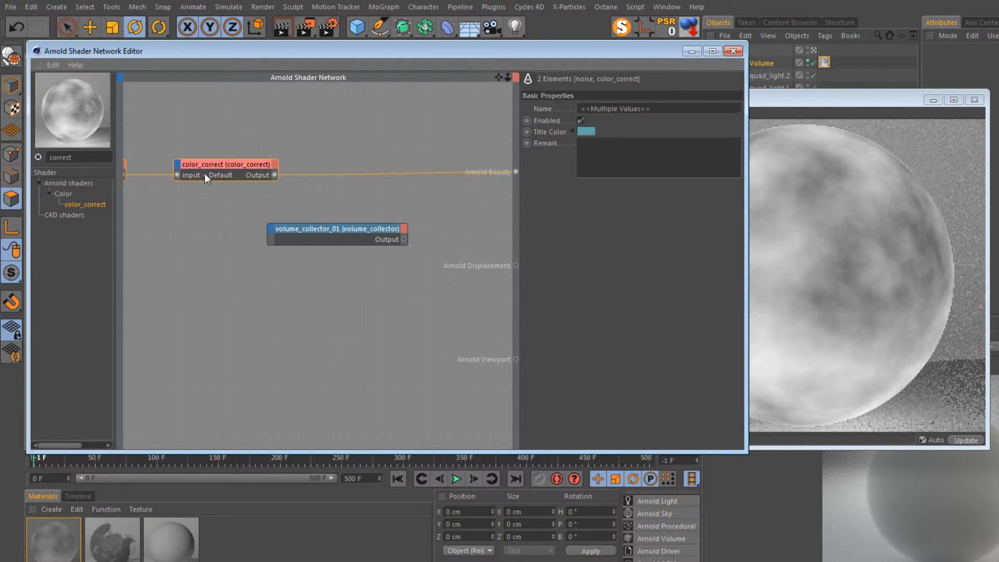
pyautogui.moveTo(205, 175); pyautogui.dragTo(297, 179)
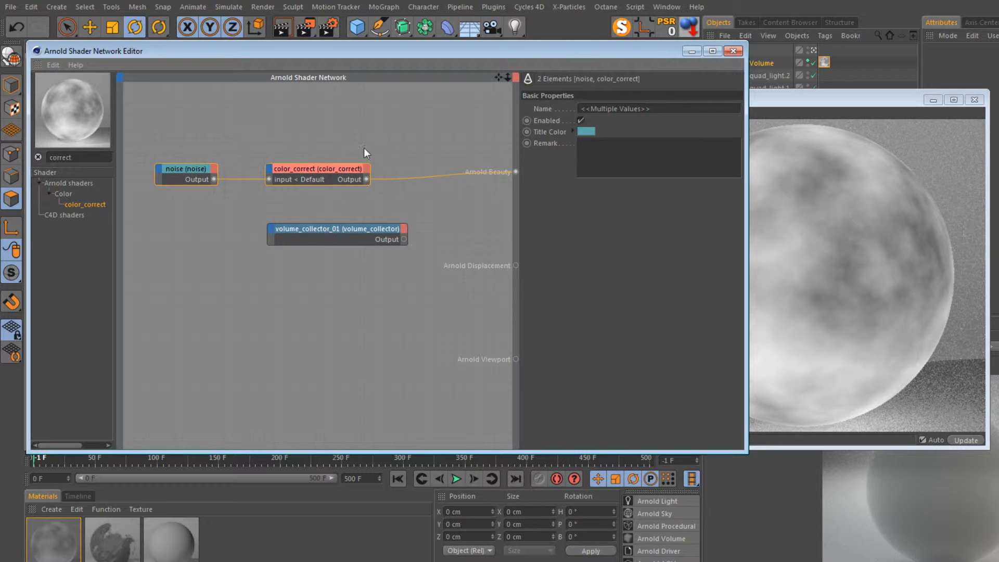
pyautogui.click(327, 177)
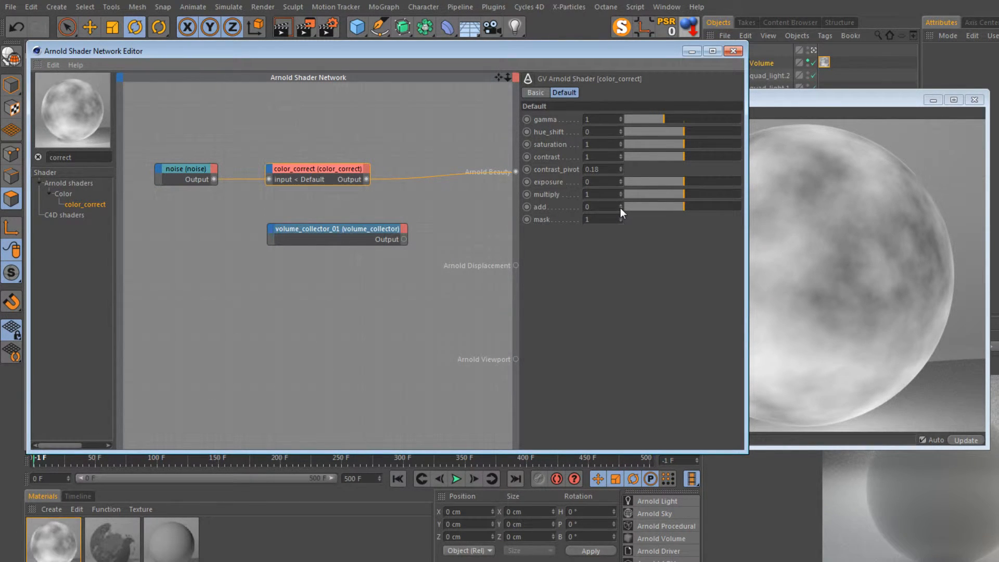
# Set the color_correct node's add value to -0.39.
pyautogui.moveTo(620, 207); pyautogui.dragTo(676, 207)
pyautogui.moveTo(676, 207); pyautogui.dragTo(672, 207)
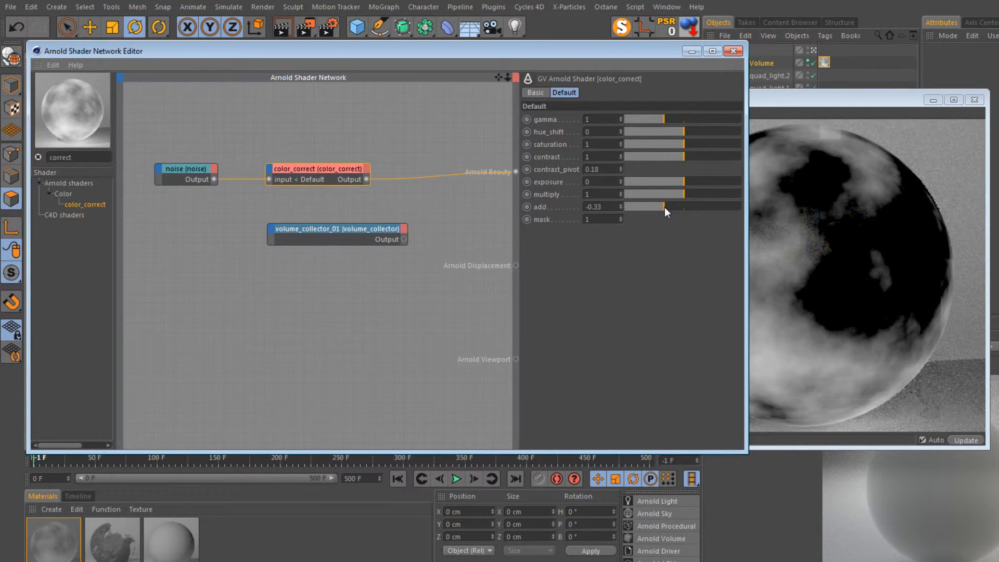
pyautogui.moveTo(653, 50); pyautogui.dragTo(567, 55)
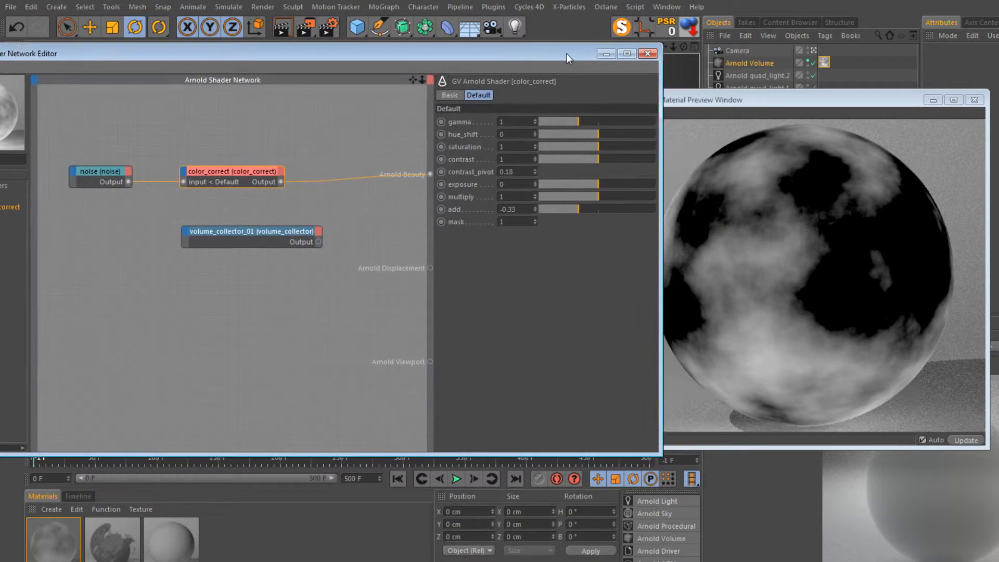
pyautogui.click(576, 210)
pyautogui.moveTo(575, 210); pyautogui.dragTo(573, 210)
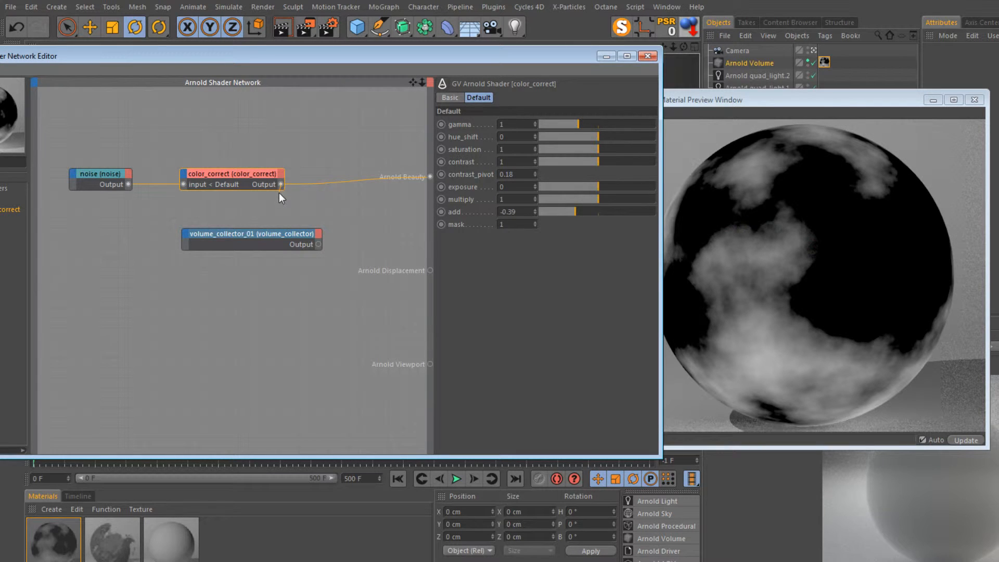
# Close the material preview window, fit the shader network editor beside the render view and start the interactive render.
pyautogui.click(974, 99)
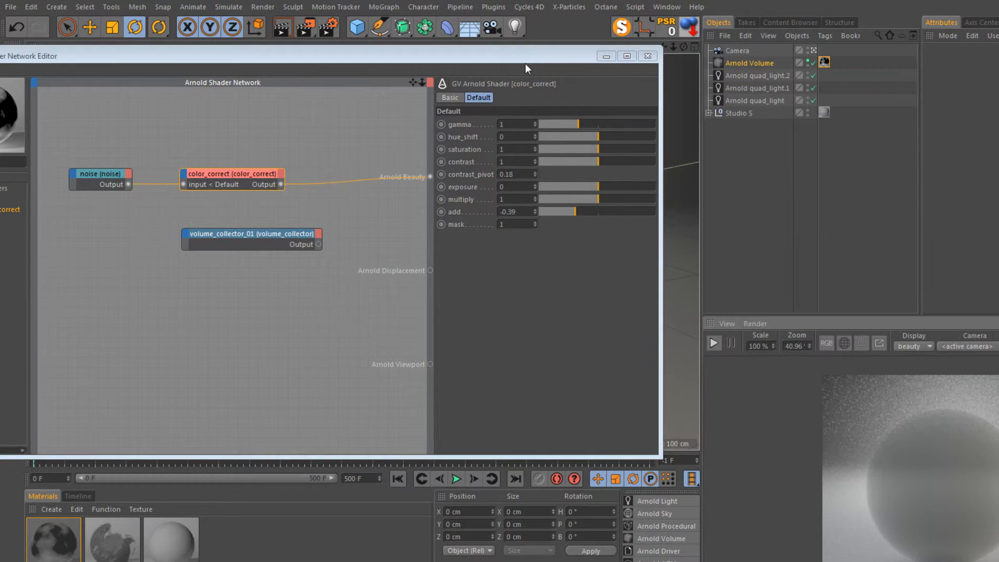
pyautogui.moveTo(525, 64); pyautogui.dragTo(582, 42)
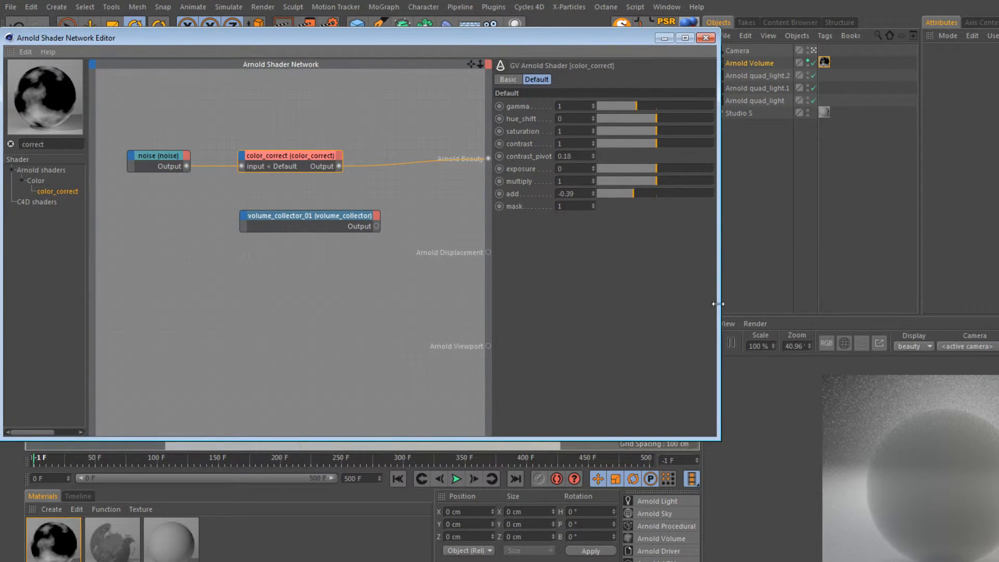
pyautogui.moveTo(718, 308); pyautogui.dragTo(687, 307)
pyautogui.click(714, 343)
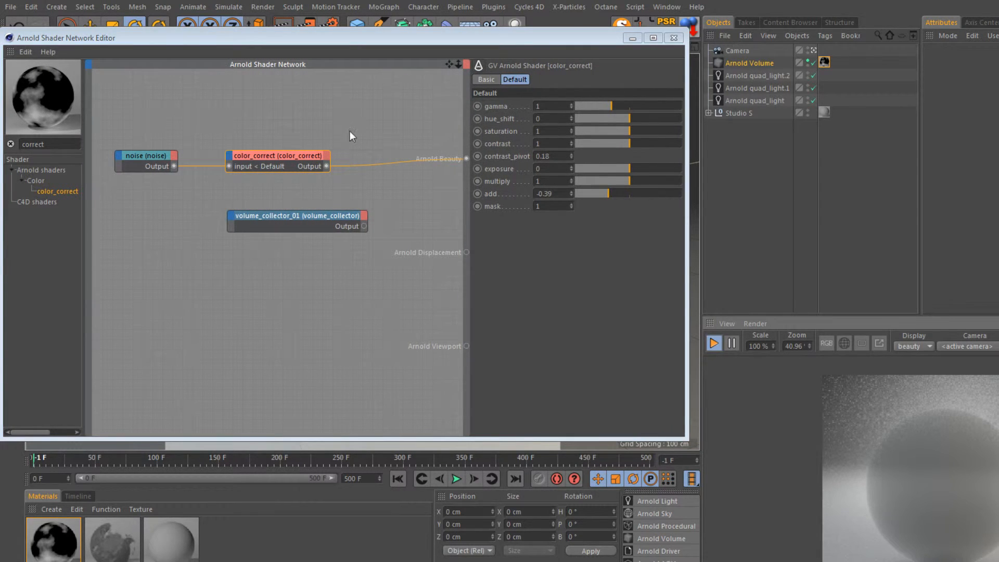
# Connect the color_correct output to the volume collector's Scattering input and the volume collector's output to Arnold Beauty.
pyautogui.moveTo(328, 167); pyautogui.dragTo(330, 225)
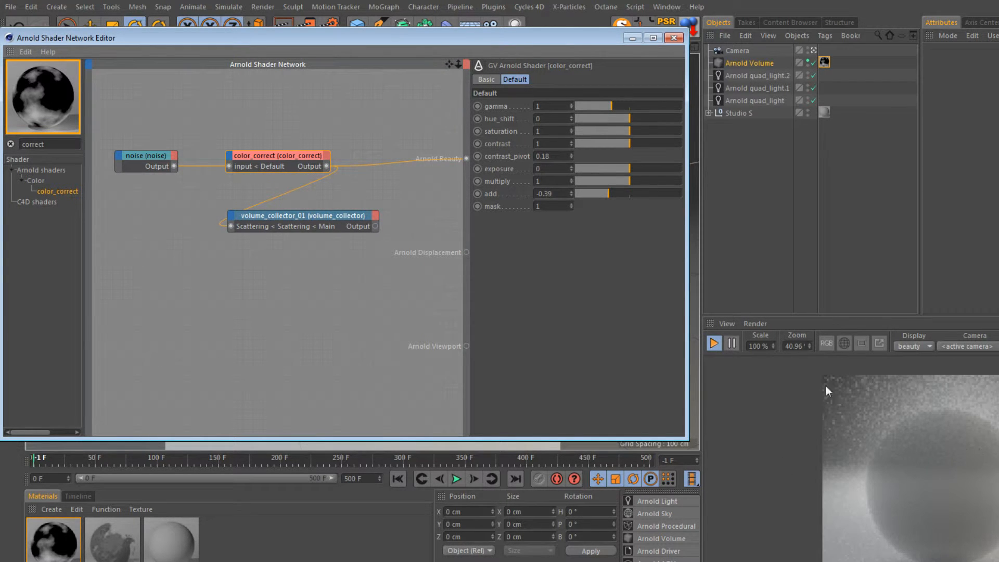
pyautogui.moveTo(391, 191); pyautogui.dragTo(354, 243)
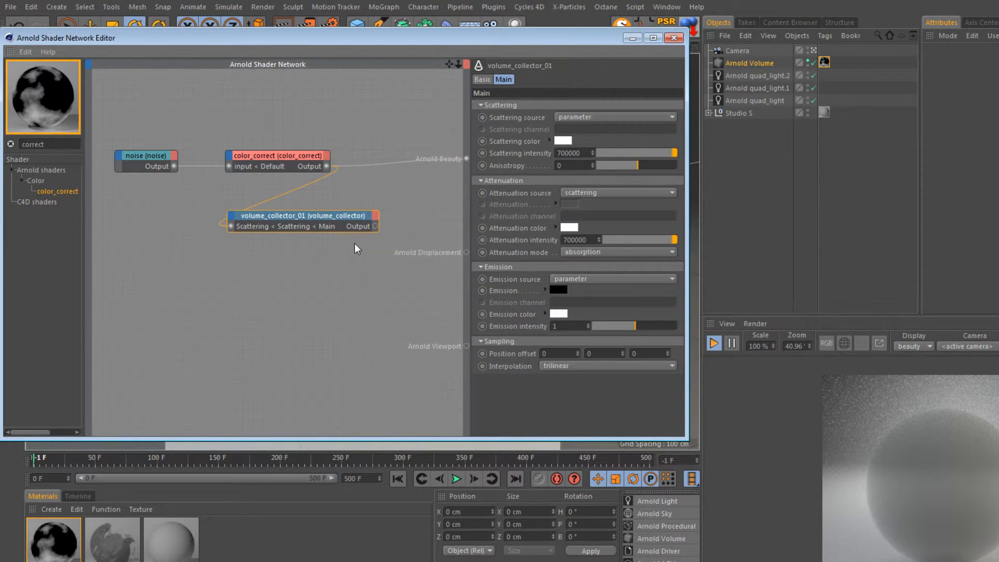
pyautogui.press('b')
pyautogui.moveTo(351, 218); pyautogui.dragTo(371, 214)
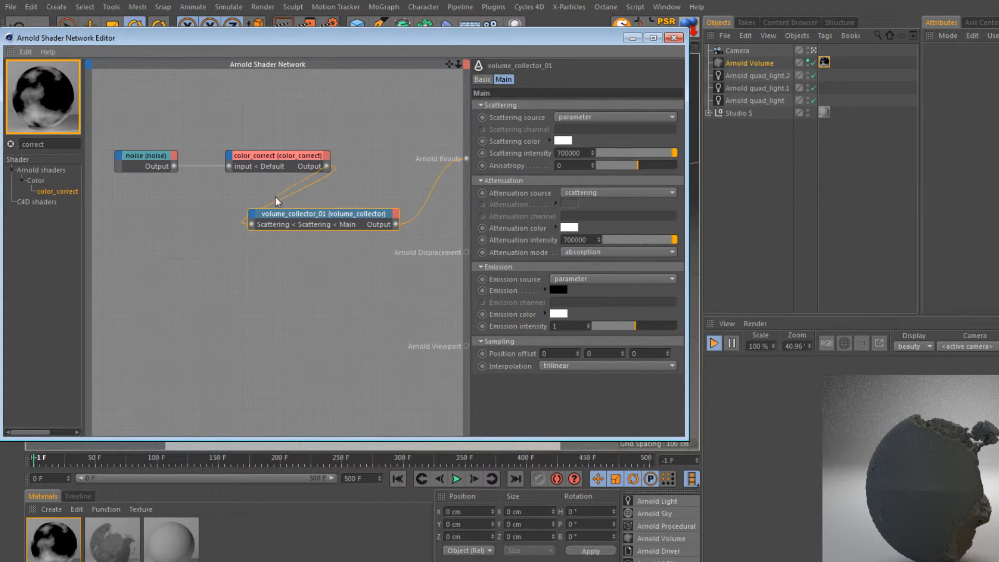
# Connect the color_correct output to the volume collector's Position offset input under Sampling as well.
pyautogui.moveTo(276, 195); pyautogui.dragTo(252, 216)
pyautogui.moveTo(264, 222)
pyautogui.moveTo(319, 259)
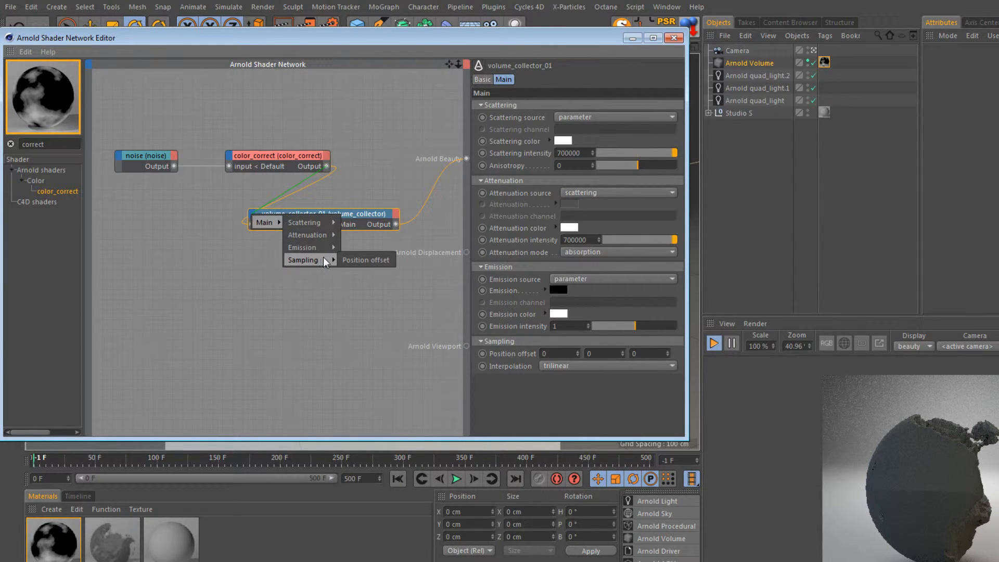
pyautogui.click(366, 262)
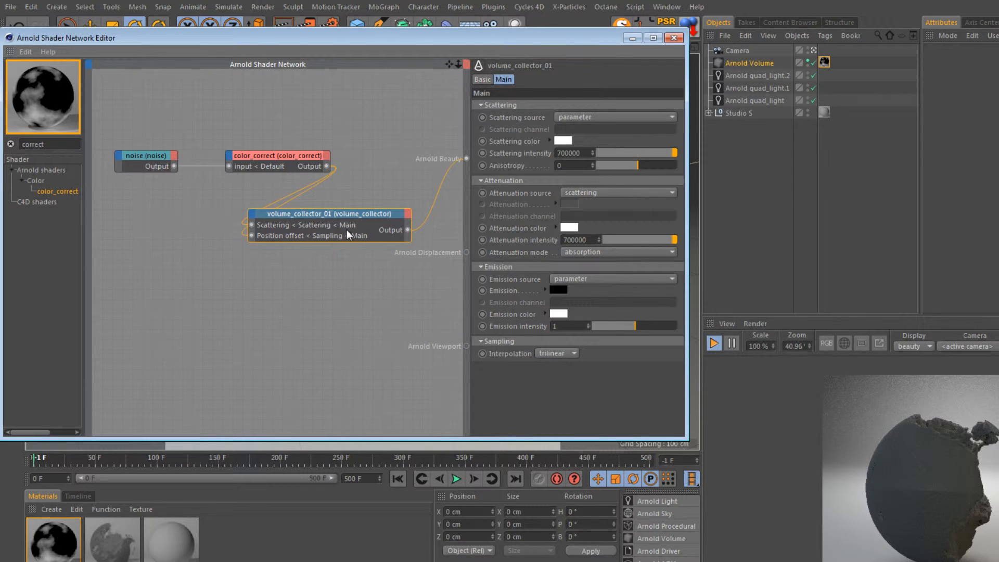
# Set the noise shader's offset to -3 in Y and -2 in Z.
pyautogui.click(147, 163)
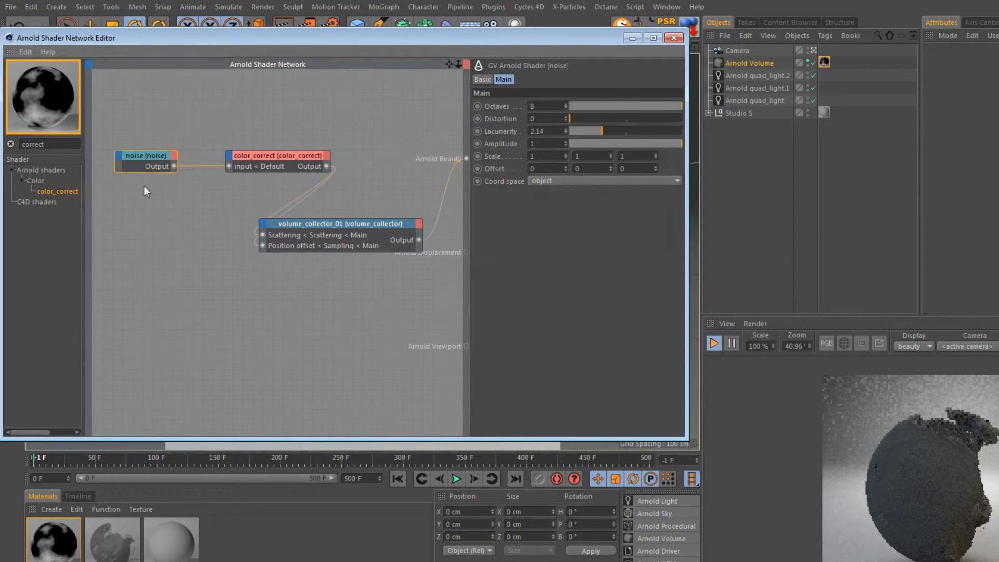
pyautogui.click(610, 170)
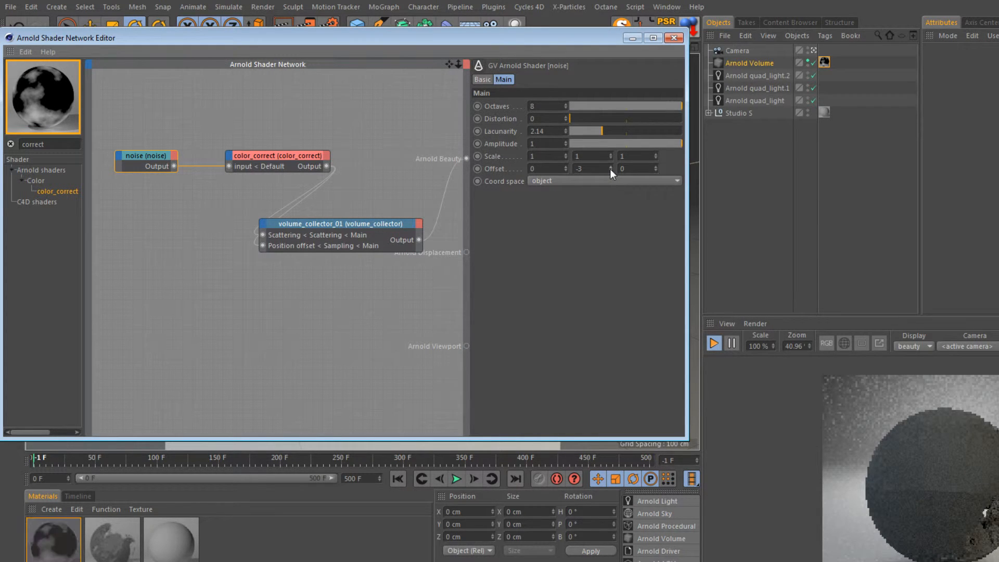
pyautogui.click(610, 170)
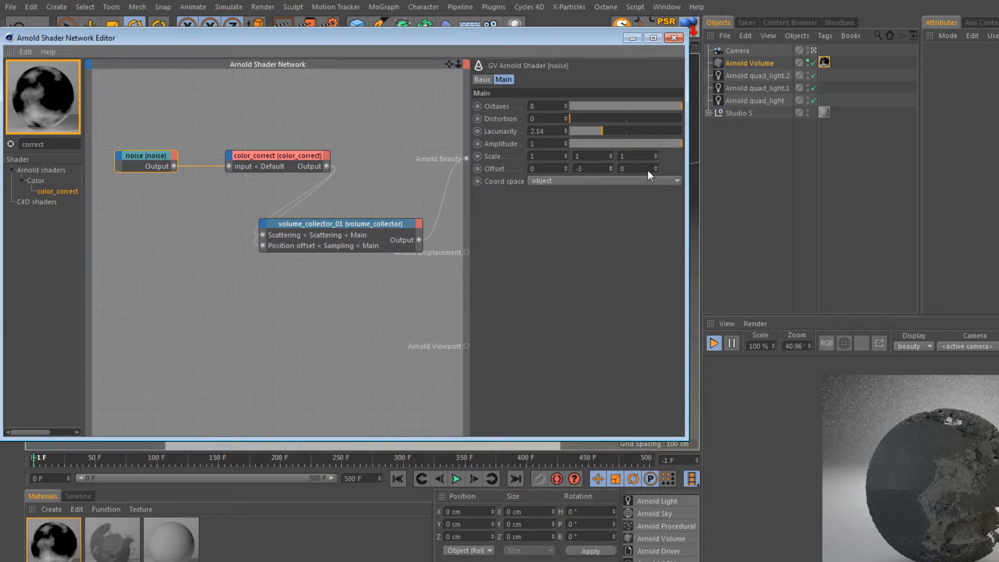
pyautogui.moveTo(655, 168); pyautogui.dragTo(655, 174)
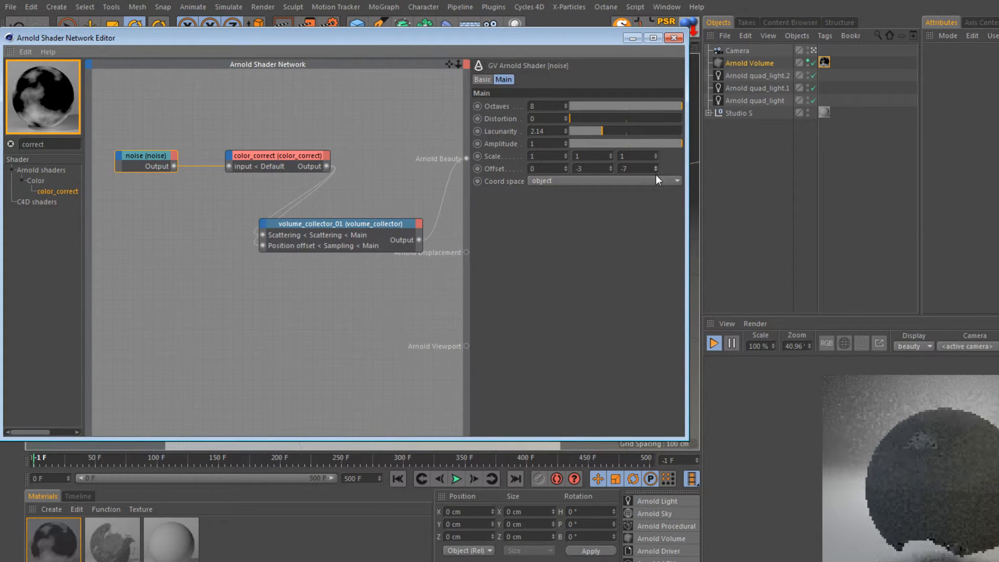
pyautogui.click(657, 167)
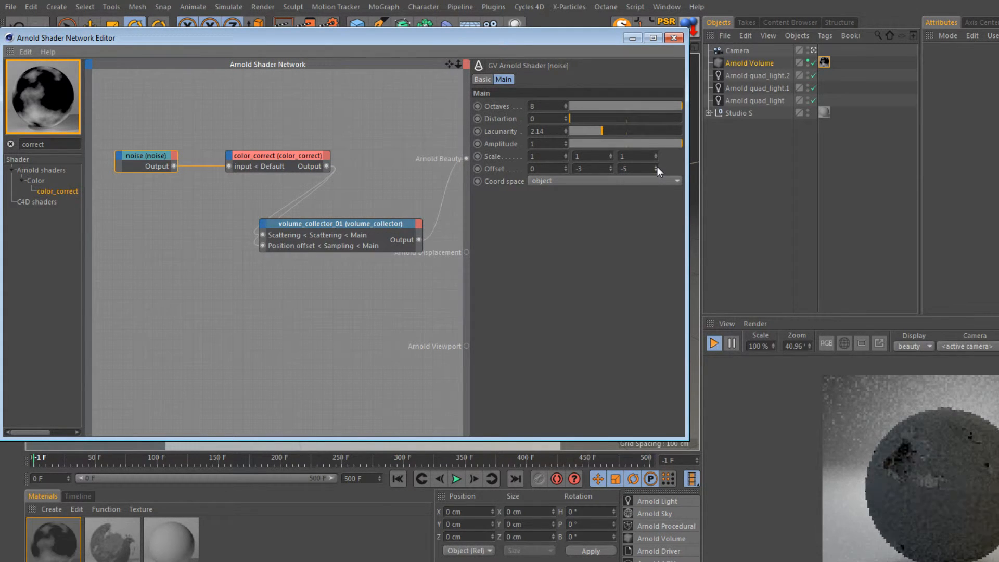
pyautogui.click(657, 166)
pyautogui.click(657, 166)
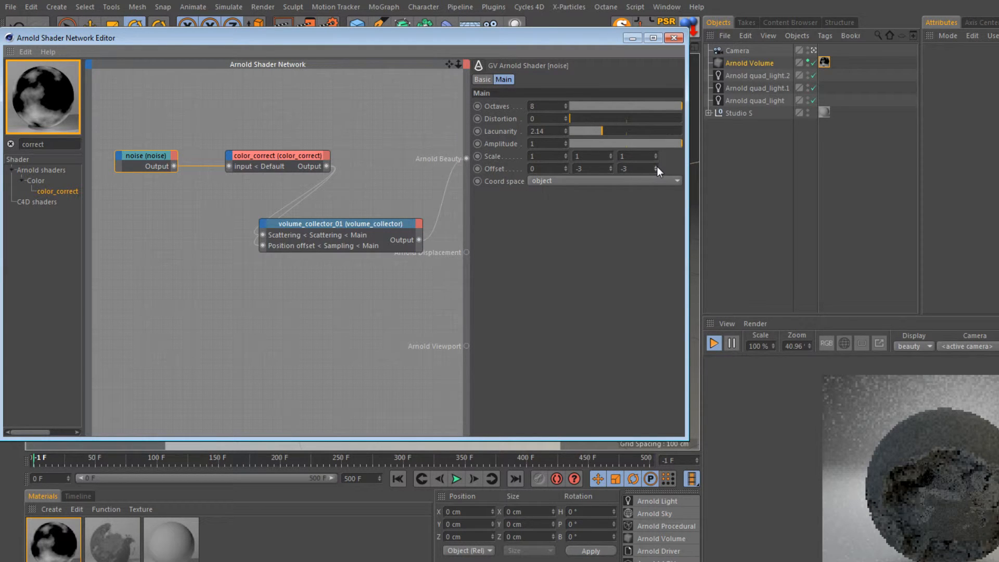
pyautogui.click(657, 167)
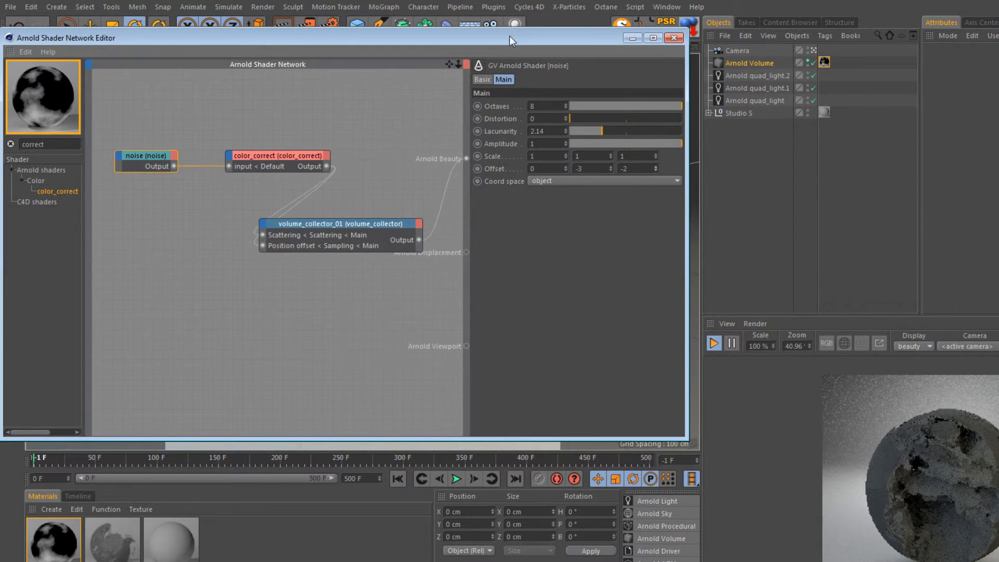
# Uncover the perspective view and rotate the Arnold Volume object in it.
pyautogui.moveTo(510, 36); pyautogui.dragTo(507, 274)
pyautogui.moveTo(411, 248); pyautogui.dragTo(441, 237)
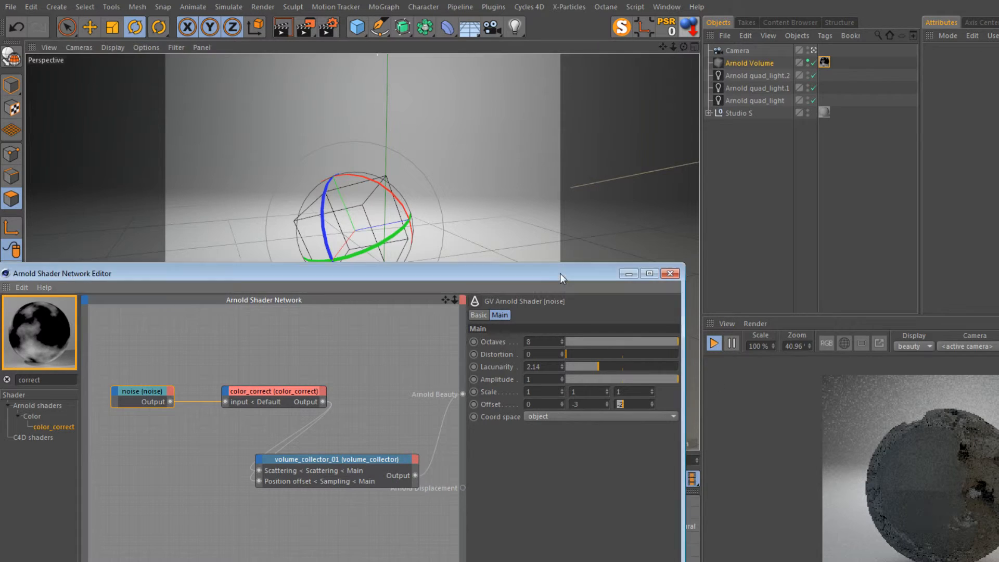
# Bring the shader network back into view and set the color_correct node's add value to -0.49.
pyautogui.moveTo(560, 274); pyautogui.dragTo(574, 213)
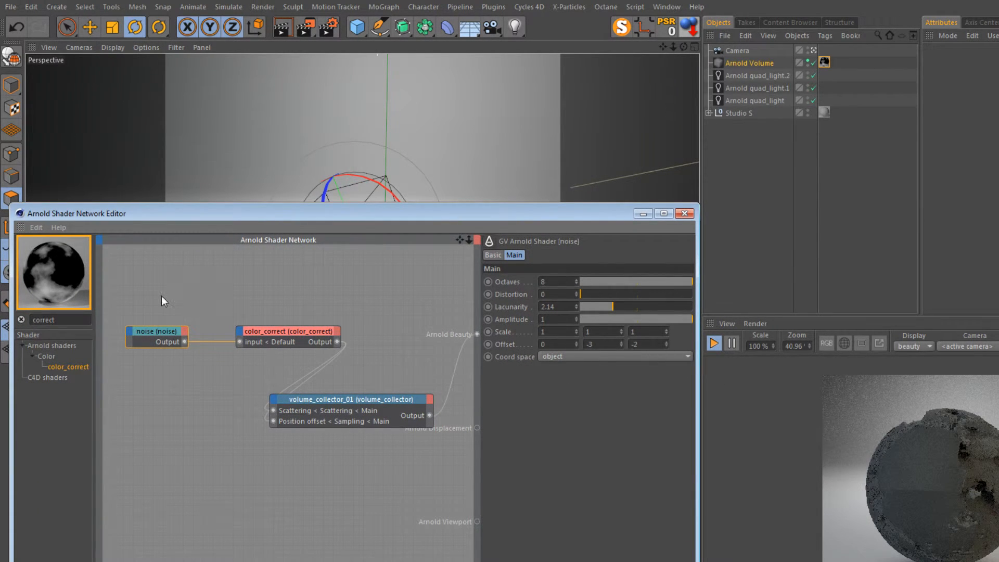
pyautogui.moveTo(142, 375); pyautogui.dragTo(158, 340)
pyautogui.click(265, 345)
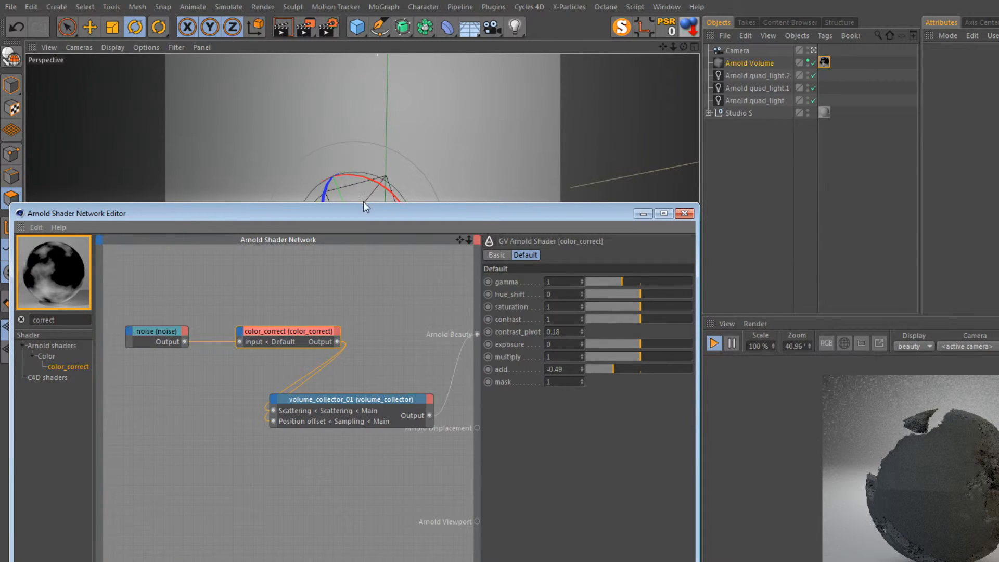
# Rotate the Arnold Volume further in the perspective view so the render shows its eroded holes from another angle.
pyautogui.moveTo(361, 214); pyautogui.dragTo(448, 204)
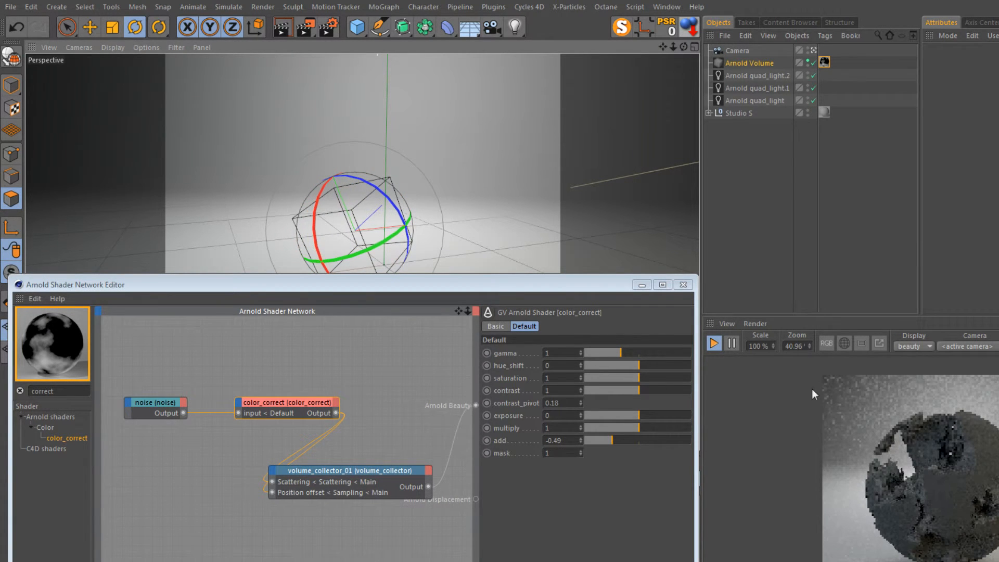
pyautogui.moveTo(397, 236); pyautogui.dragTo(382, 242)
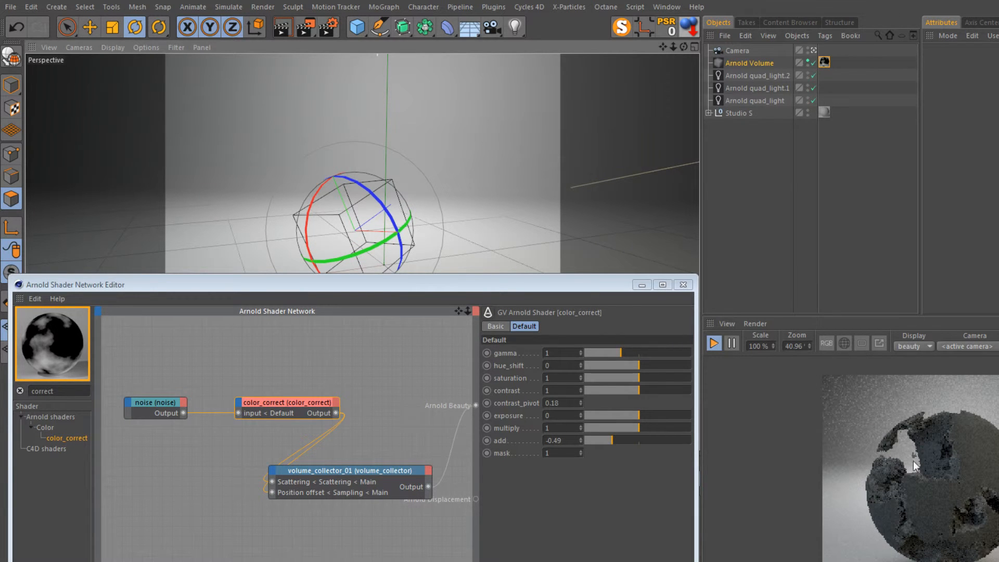
pyautogui.moveTo(471, 287); pyautogui.dragTo(478, 177)
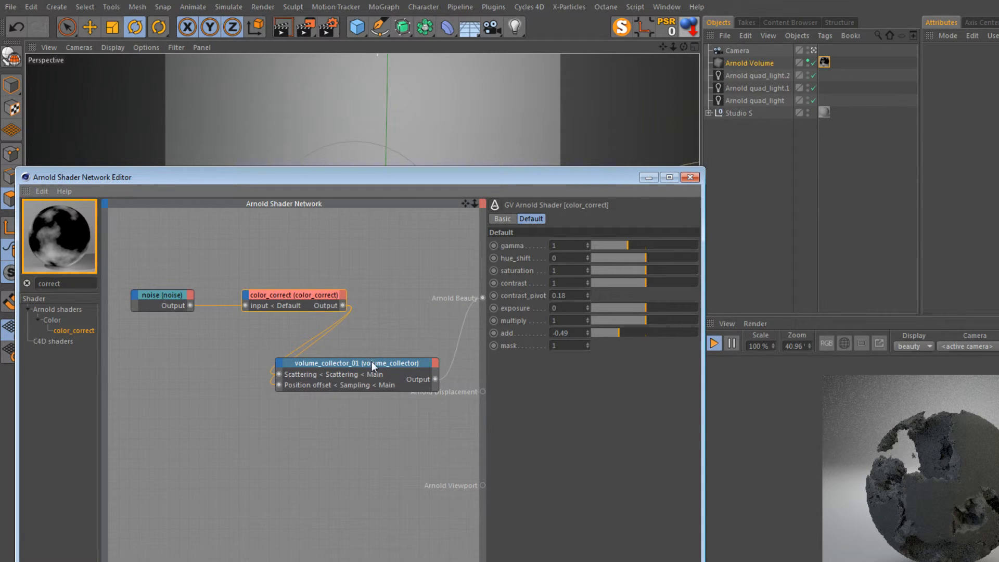
# Tidy the network by moving the volume collector slightly up and shifting the noise and color_correct nodes together away from it.
pyautogui.moveTo(372, 363); pyautogui.dragTo(373, 351)
pyautogui.moveTo(306, 269); pyautogui.dragTo(129, 314)
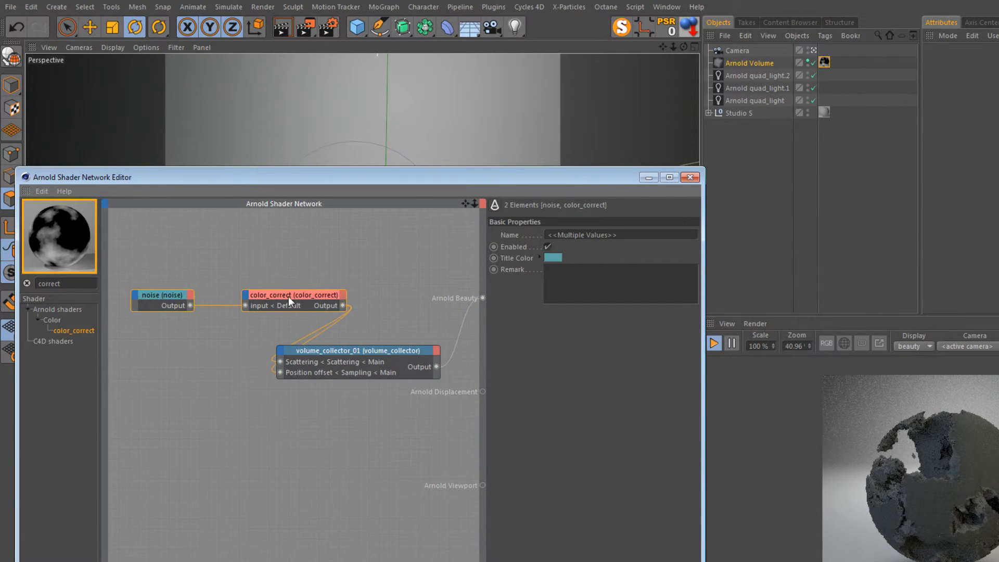
pyautogui.moveTo(288, 295); pyautogui.dragTo(274, 287)
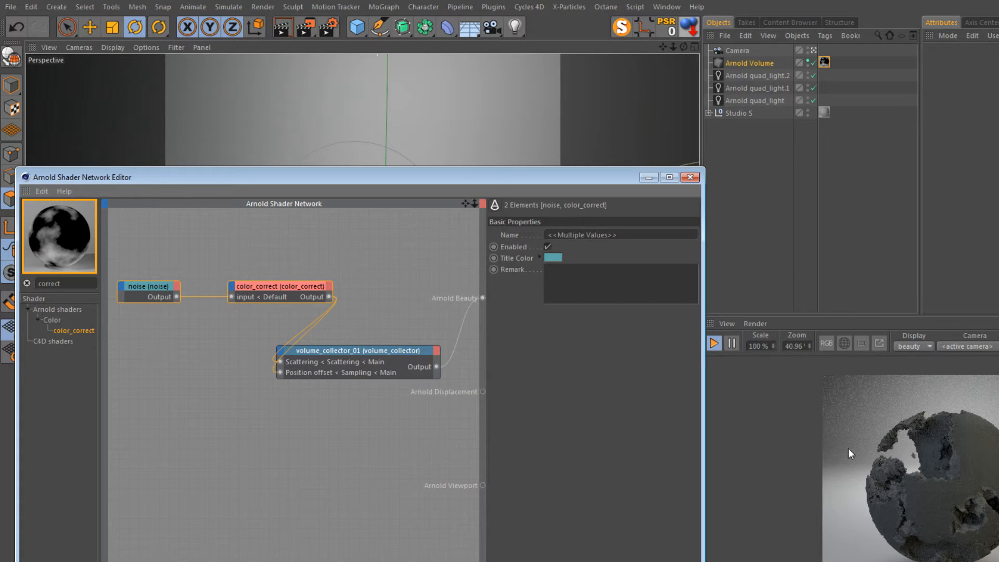
# Review the volume collector's scattering, attenuation, emission and sampling settings, and clear the node selection.
pyautogui.moveTo(601, 180); pyautogui.dragTo(617, 139)
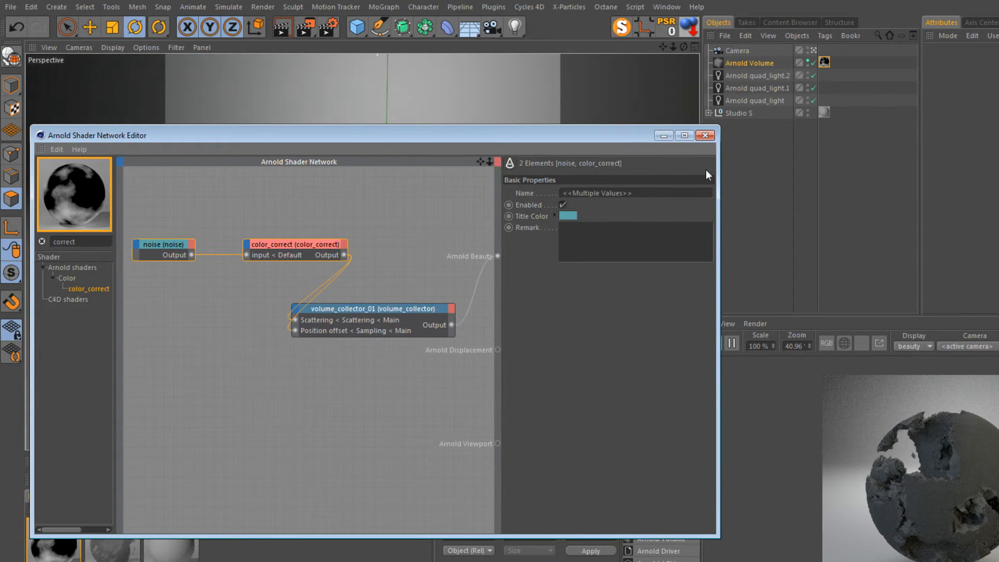
pyautogui.moveTo(617, 136); pyautogui.dragTo(592, 94)
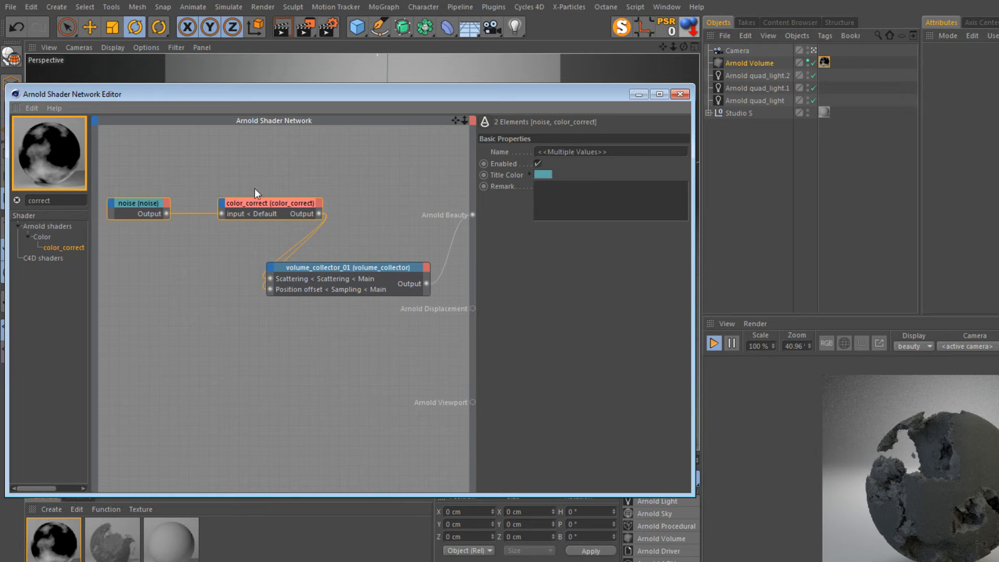
pyautogui.moveTo(380, 237); pyautogui.dragTo(354, 327)
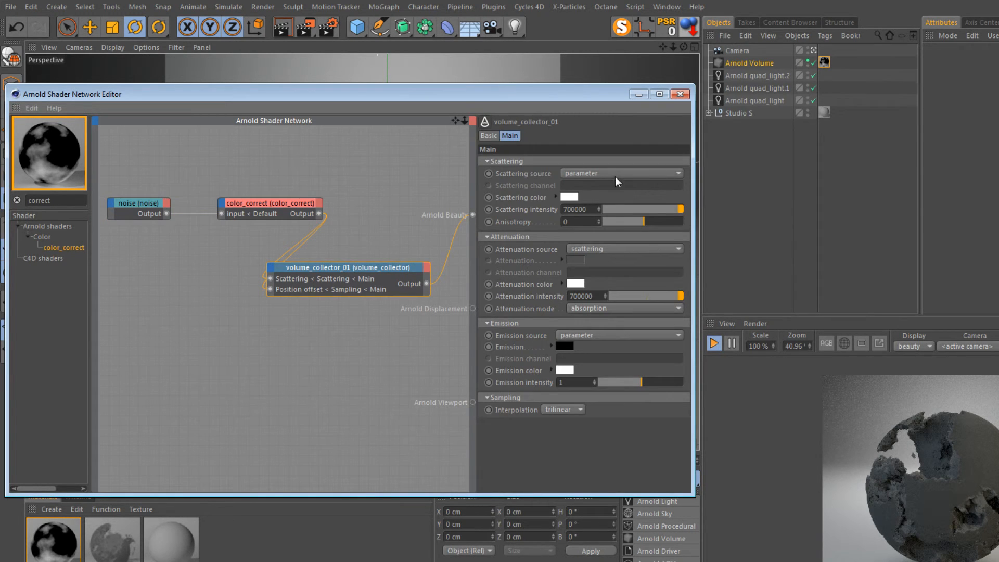
pyautogui.moveTo(168, 178); pyautogui.dragTo(267, 167)
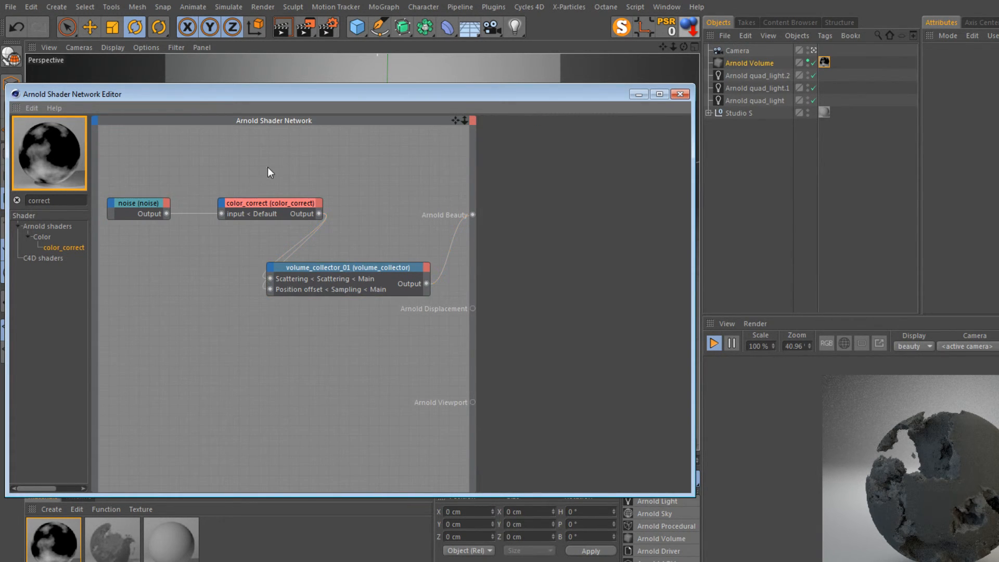
# Show the Arnold Volume object's main attributes.
pyautogui.click(755, 63)
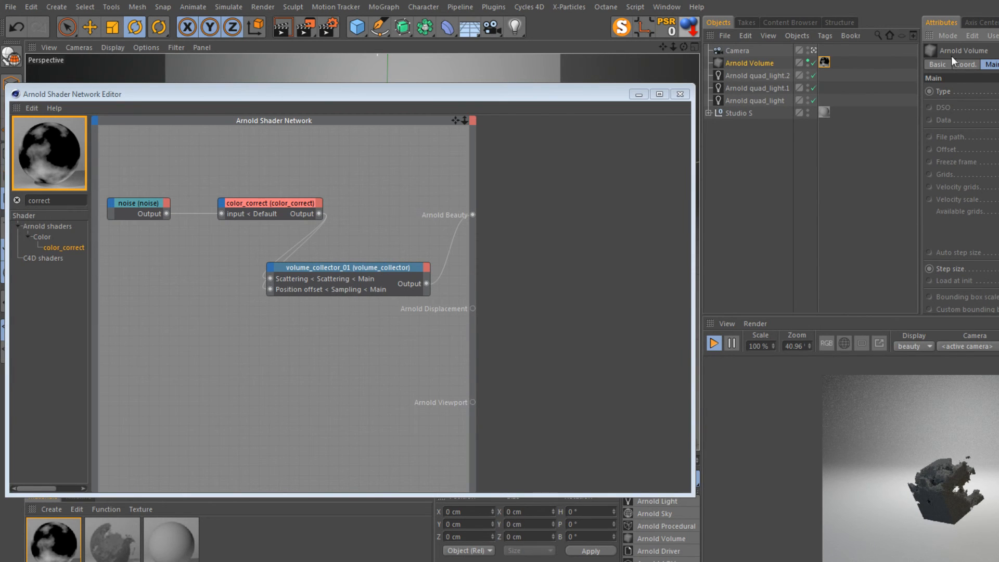
pyautogui.moveTo(535, 92); pyautogui.dragTo(599, 101)
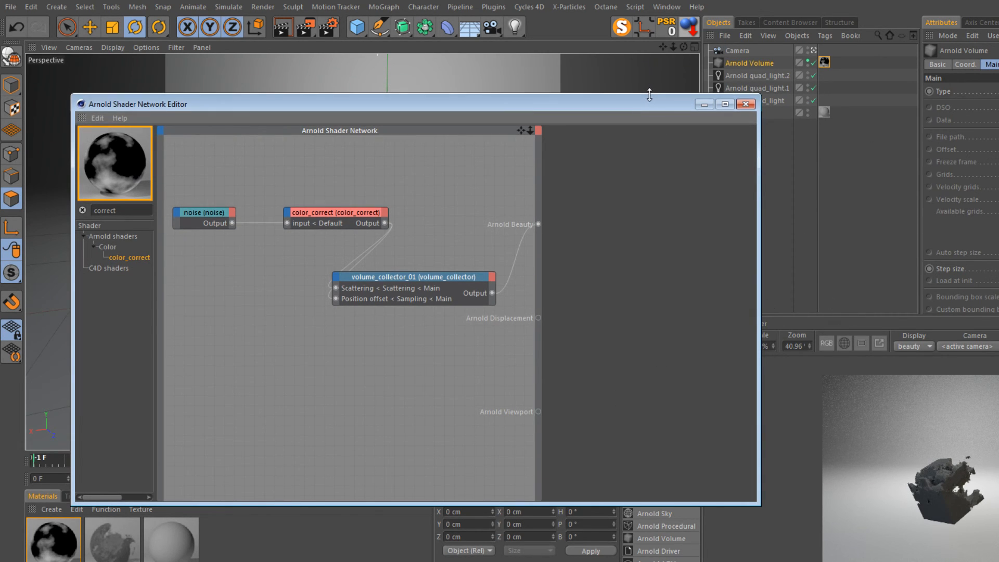
pyautogui.moveTo(645, 99); pyautogui.dragTo(581, 87)
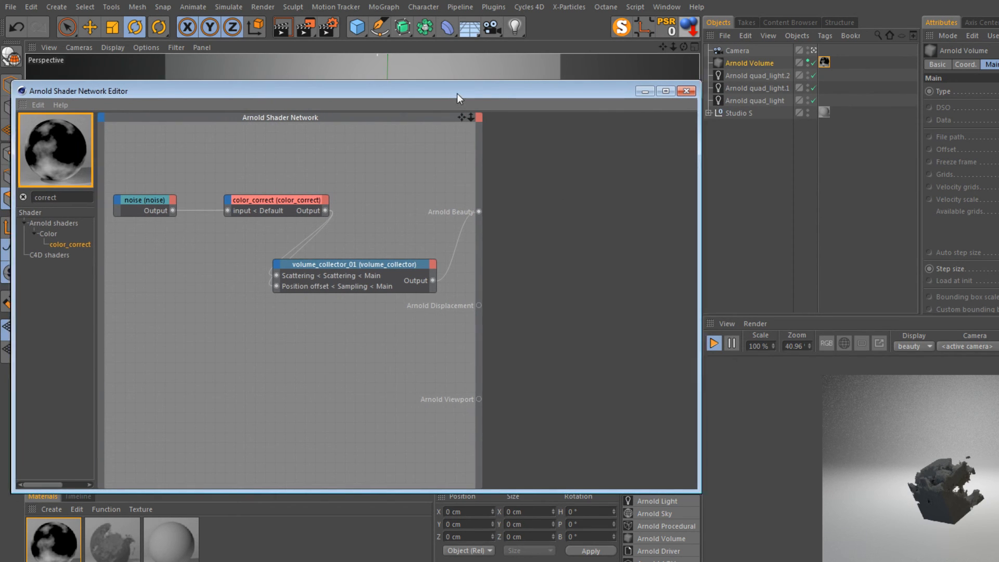
pyautogui.moveTo(457, 93); pyautogui.dragTo(517, 139)
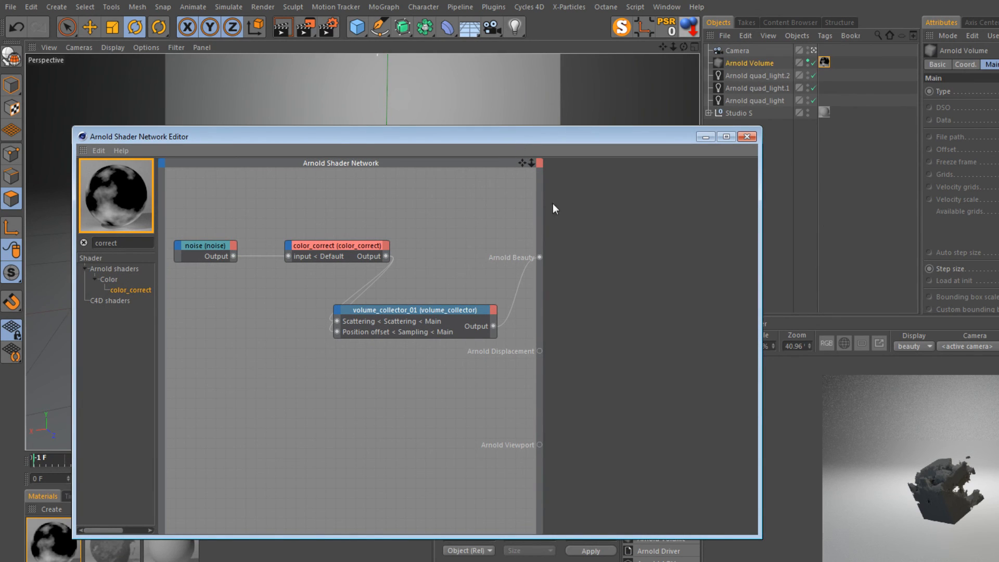